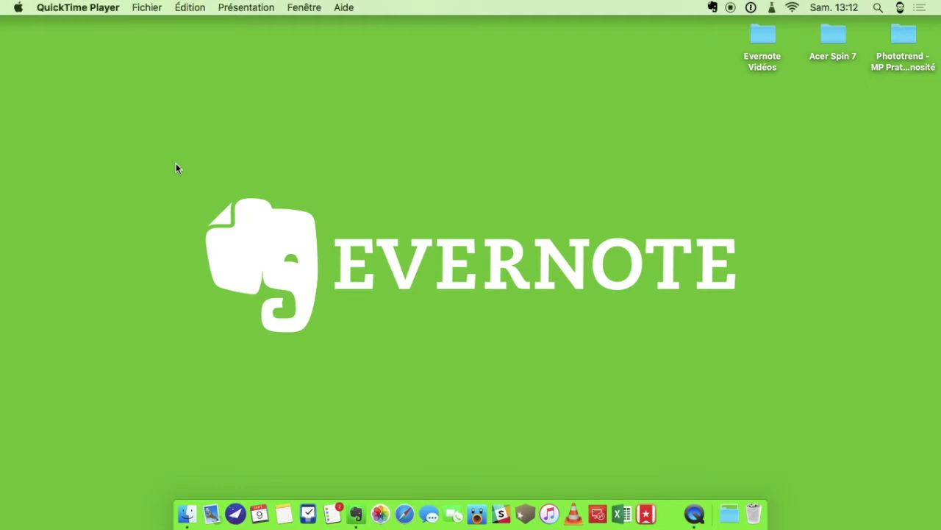
Switch to Evernote, view the .inbox notebook, and examine the notebook list including the notebooks inside the Pro stack.
{"action": "left_click", "coordinate": [356, 513]}
{"action": "left_click", "coordinate": [75, 68]}
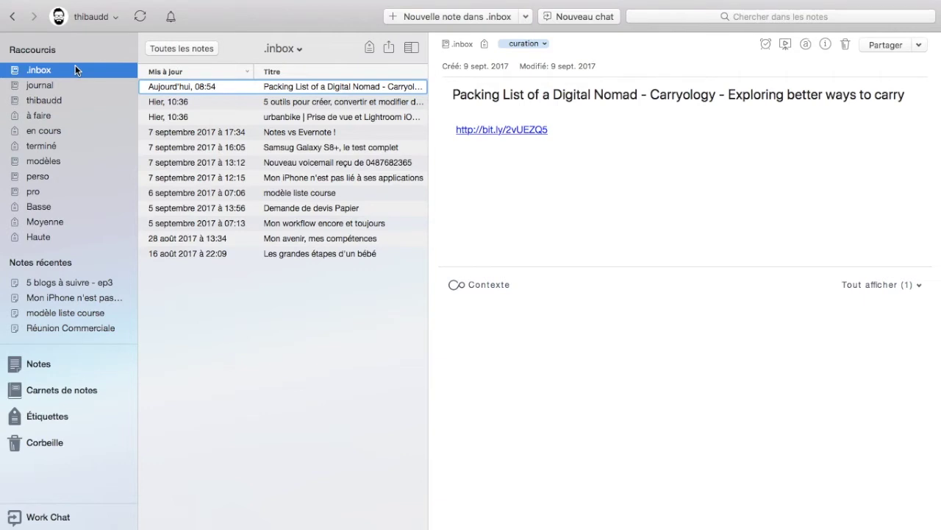
{"action": "left_click", "coordinate": [58, 394]}
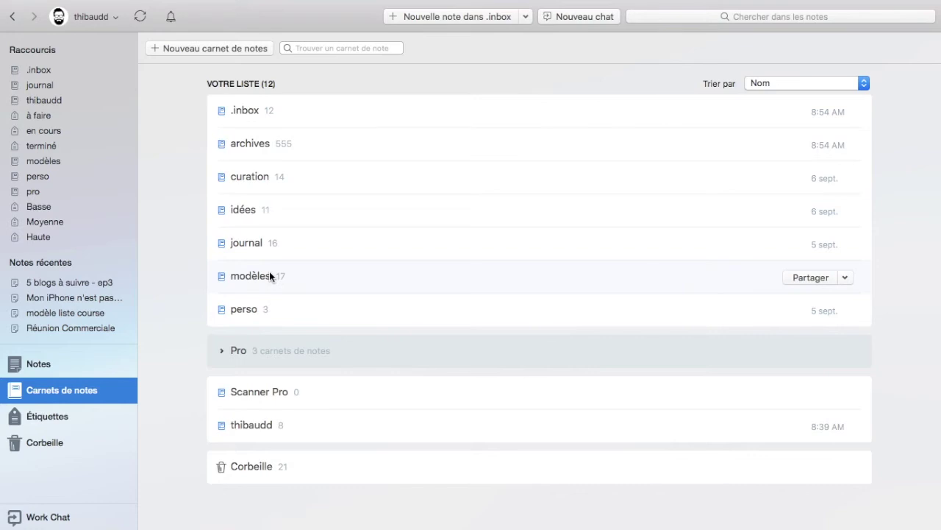
{"action": "left_click", "coordinate": [222, 352]}
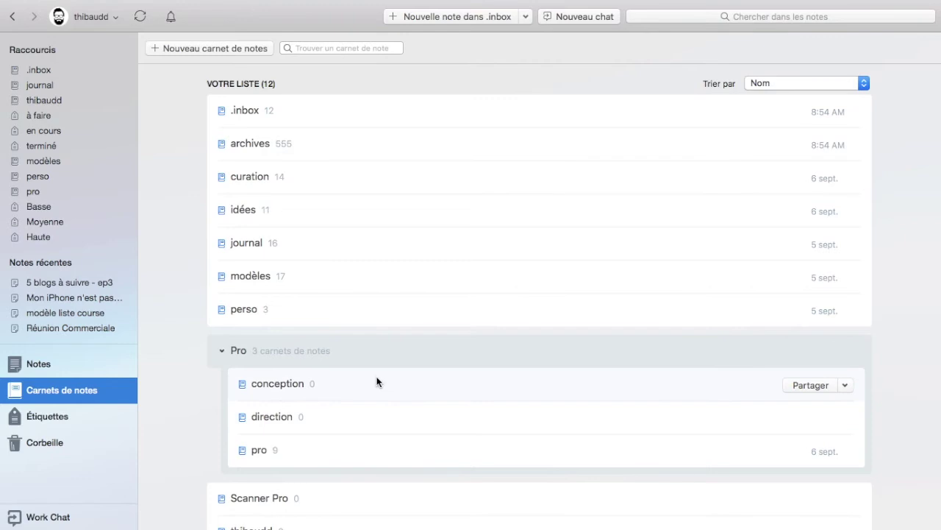
{"action": "left_click", "coordinate": [221, 350]}
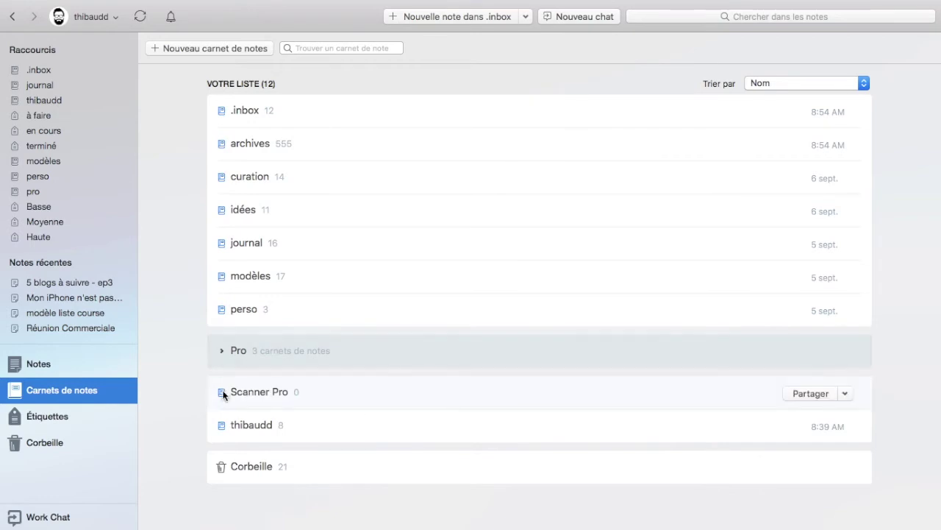
Delete the Scanner Pro notebook from the notebook list.
{"action": "left_click", "coordinate": [843, 393]}
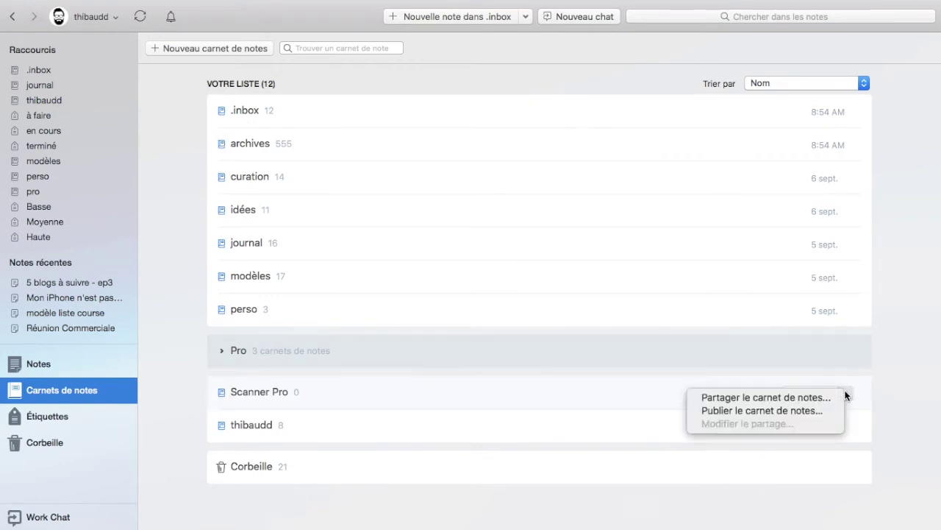
{"action": "left_click", "coordinate": [653, 404]}
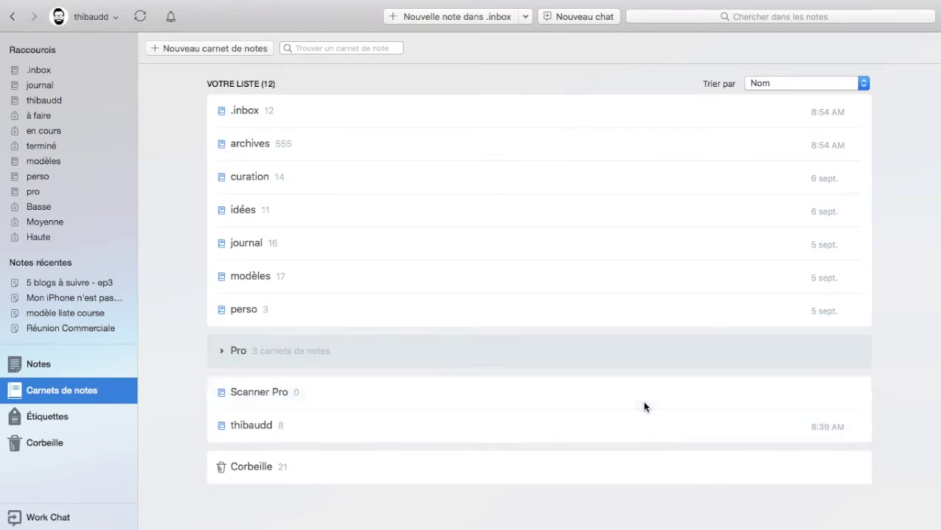
{"action": "right_click", "coordinate": [507, 384]}
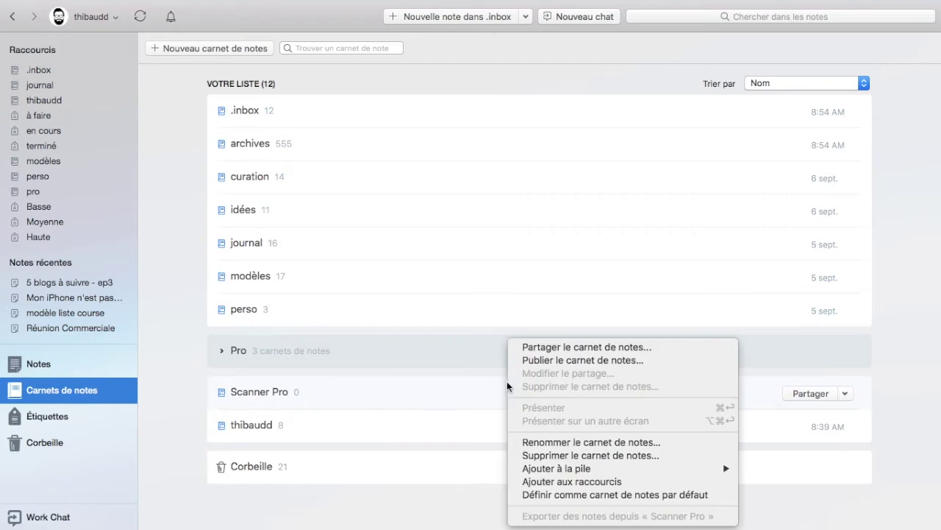
{"action": "left_click", "coordinate": [541, 456]}
{"action": "left_click", "coordinate": [568, 194]}
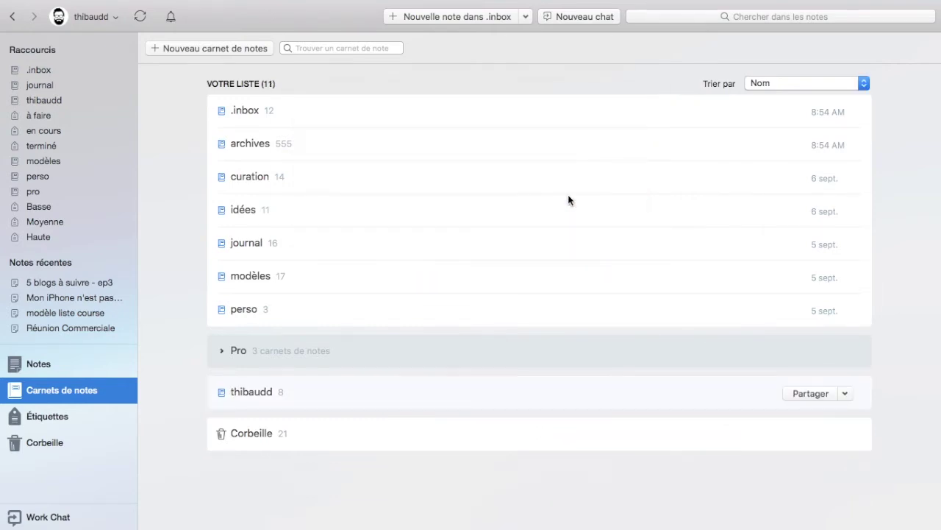
View the notes of the notebook below the Pro stack and the list of all notes, and return to the notebook list.
{"action": "left_click", "coordinate": [434, 390]}
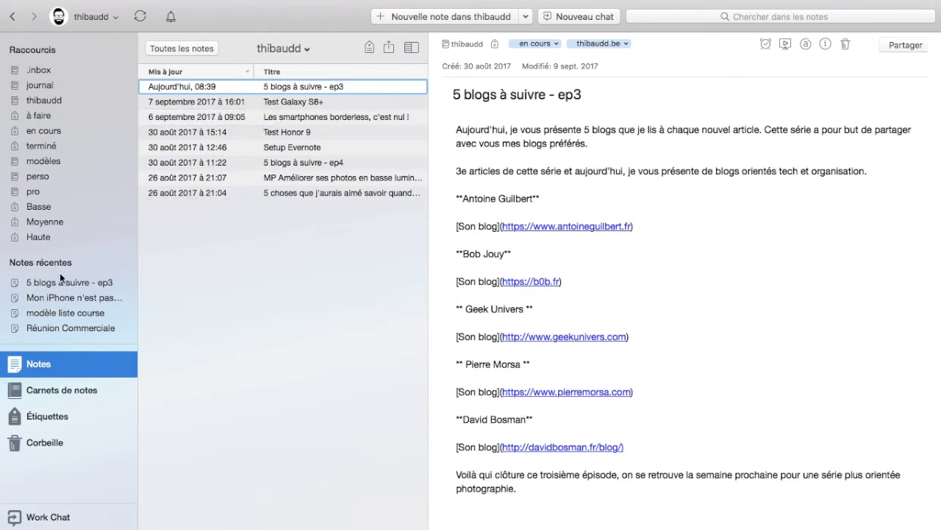
{"action": "left_click", "coordinate": [26, 370]}
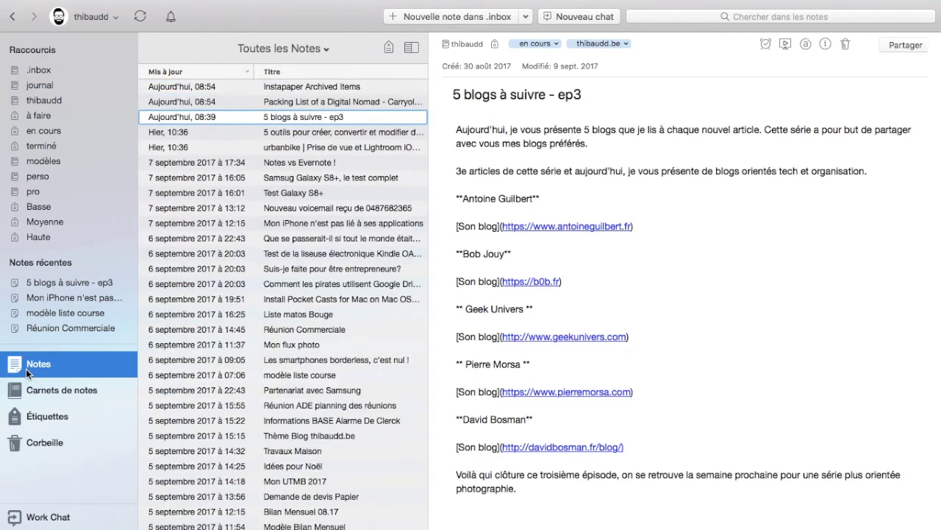
{"action": "left_click", "coordinate": [32, 392]}
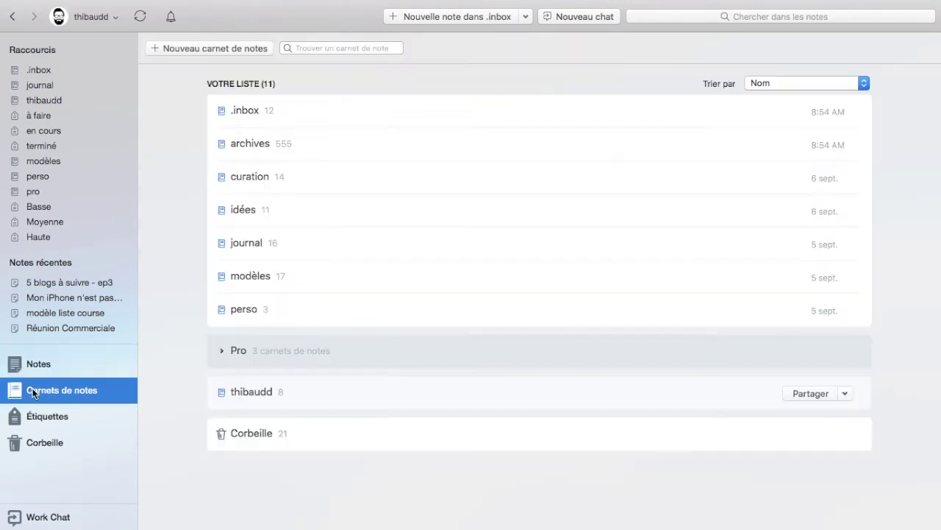
Open the tag overview and examine the sub-tags under journal, pro and modèles, collapsing each one again.
{"action": "left_click", "coordinate": [103, 420]}
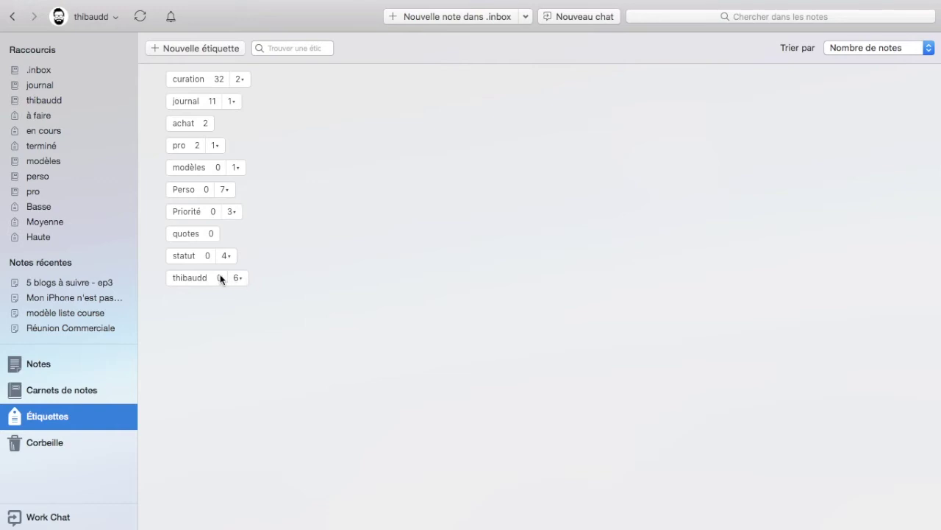
{"action": "left_click", "coordinate": [236, 104]}
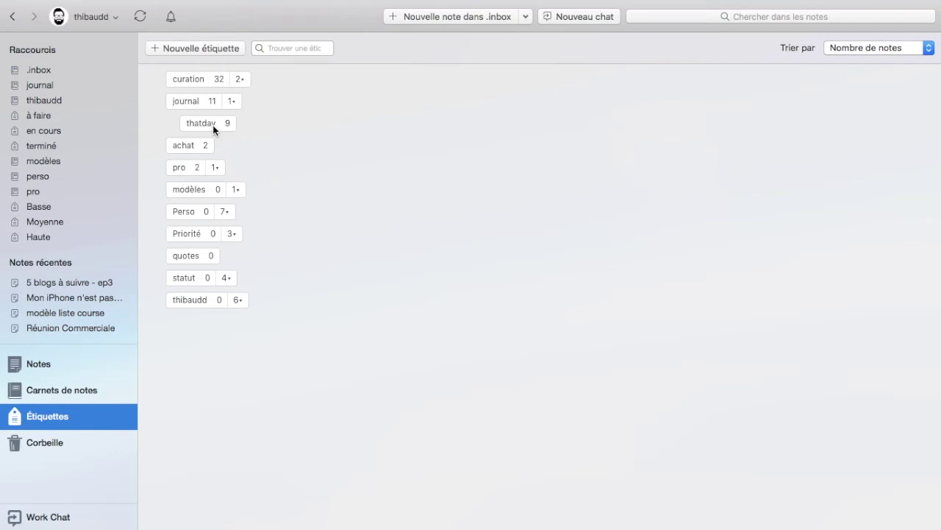
{"action": "left_click", "coordinate": [234, 103]}
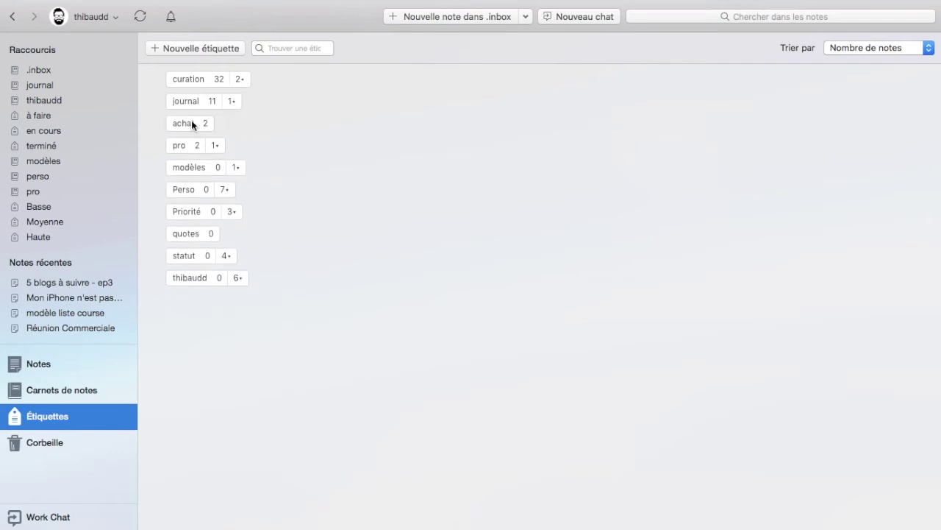
{"action": "left_click", "coordinate": [216, 145]}
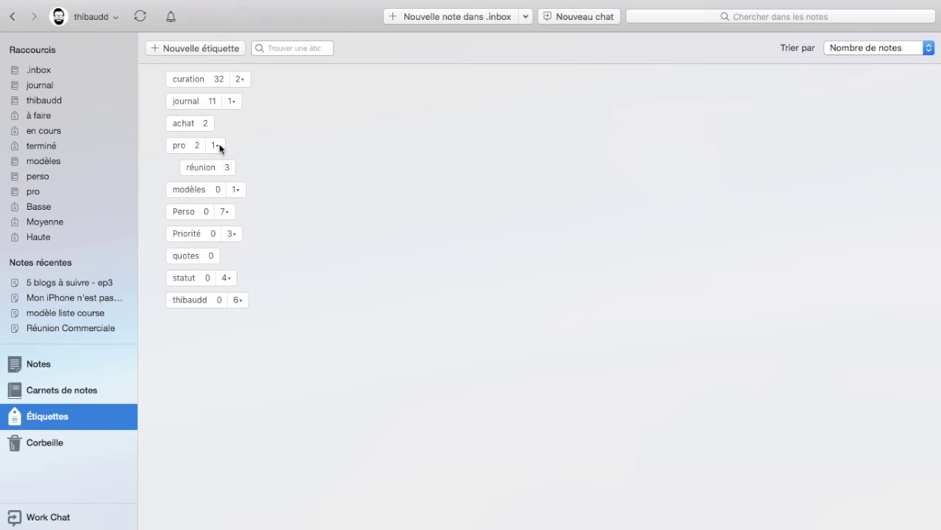
{"action": "left_click", "coordinate": [217, 146]}
{"action": "left_click", "coordinate": [236, 167]}
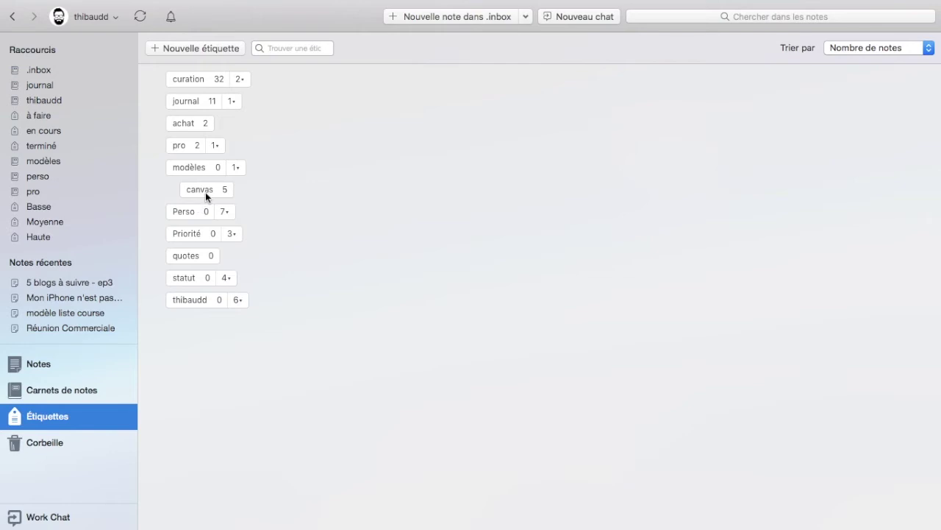
{"action": "left_click", "coordinate": [235, 169]}
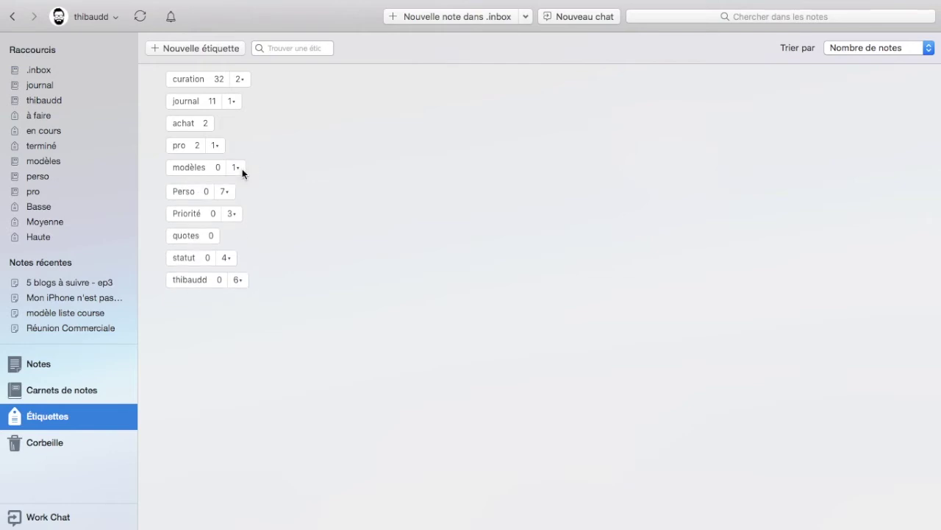
Examine the sub-tags under Priorité, statut and the last tag in the overview, collapsing each one again.
{"action": "left_click", "coordinate": [232, 212]}
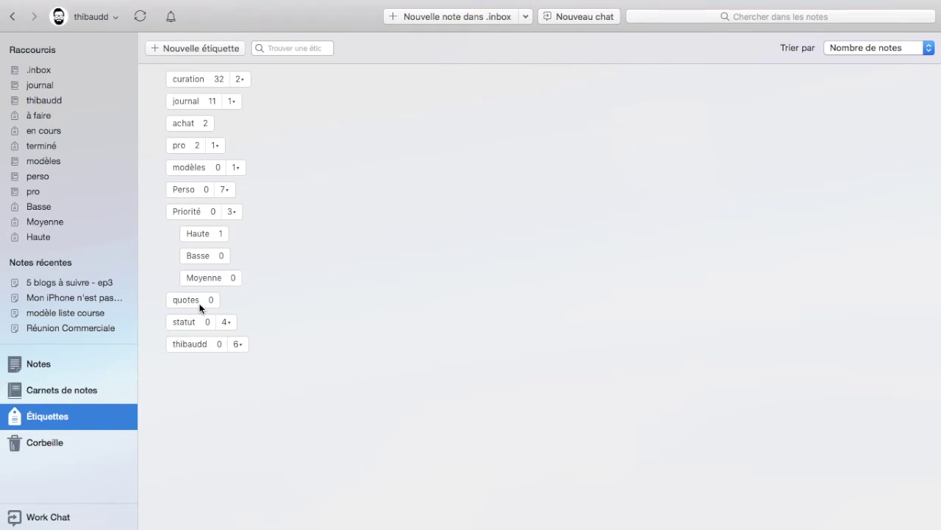
{"action": "left_click", "coordinate": [231, 211]}
{"action": "left_click", "coordinate": [226, 255]}
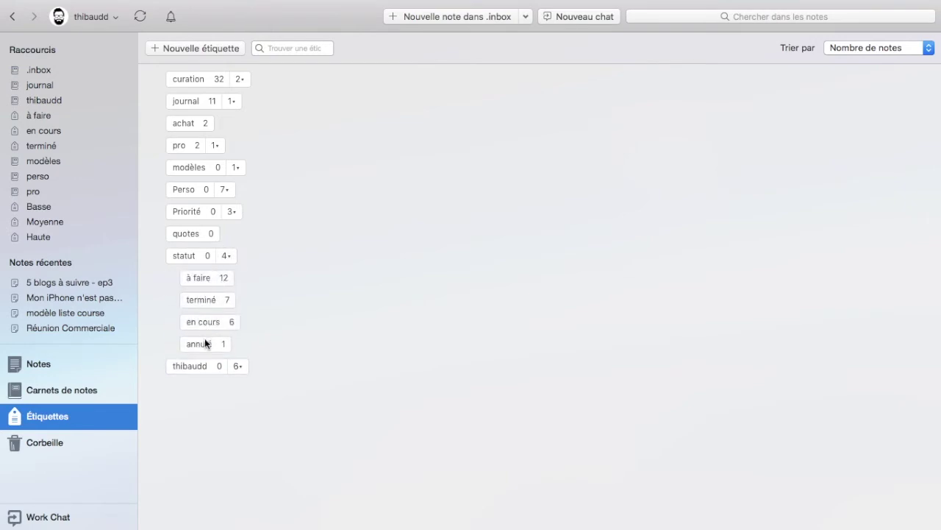
{"action": "left_click", "coordinate": [228, 255]}
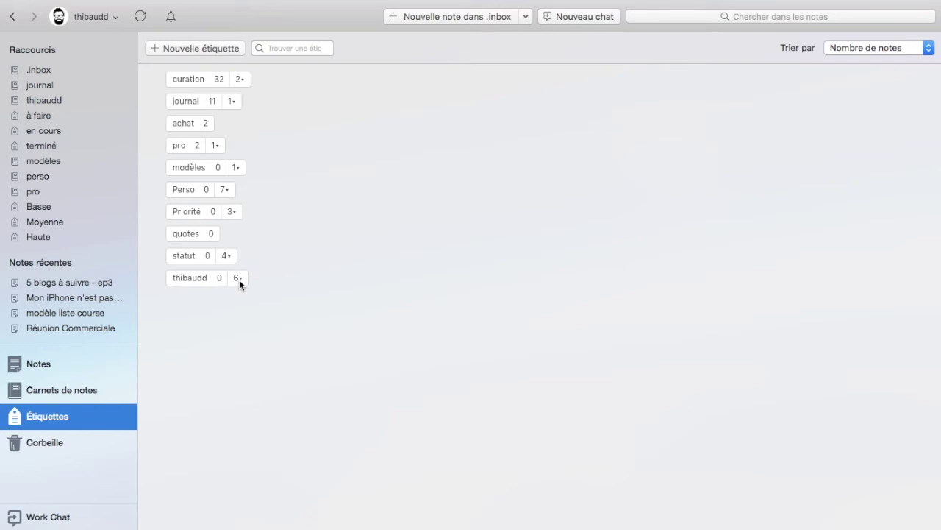
{"action": "left_click", "coordinate": [239, 278]}
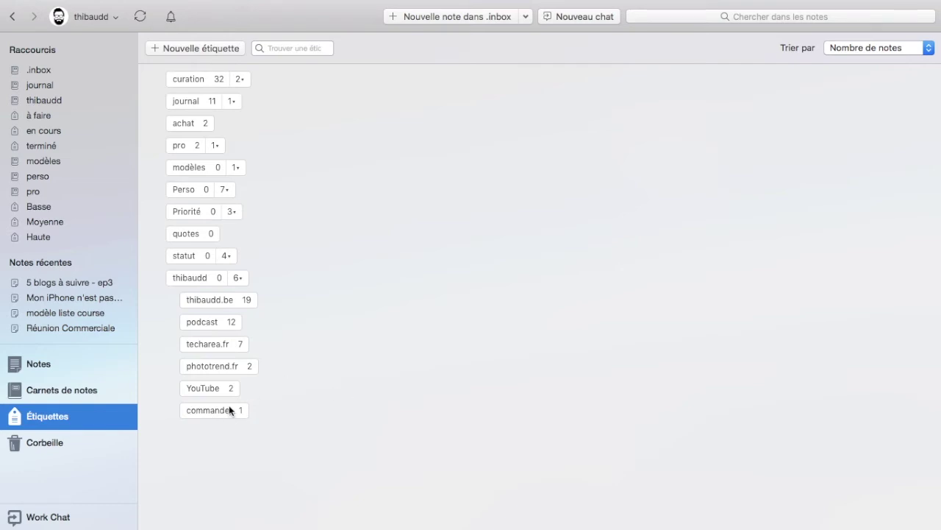
{"action": "left_click", "coordinate": [241, 276]}
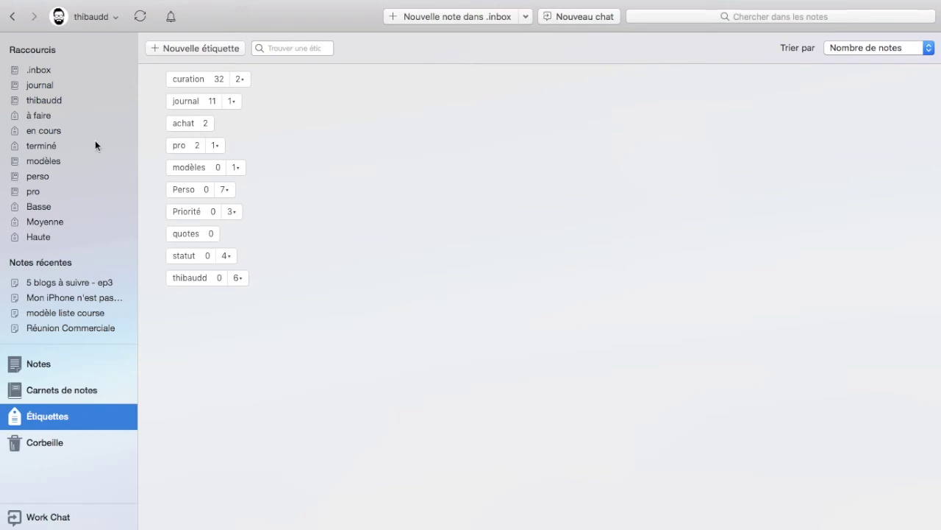
Open the modèles notebook and view the templates Modèle article blog and Modèle test smartphone.
{"action": "left_click", "coordinate": [57, 159]}
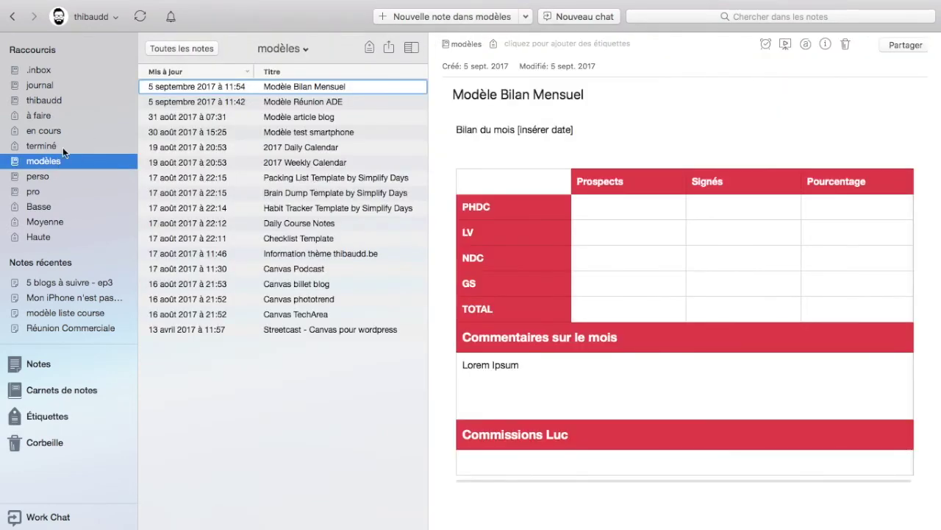
{"action": "left_click", "coordinate": [299, 118]}
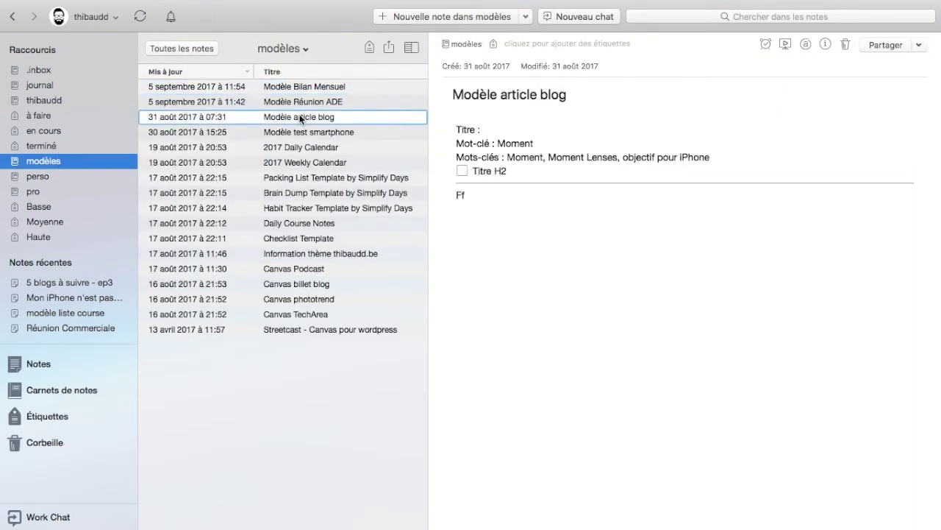
{"action": "left_click", "coordinate": [313, 133]}
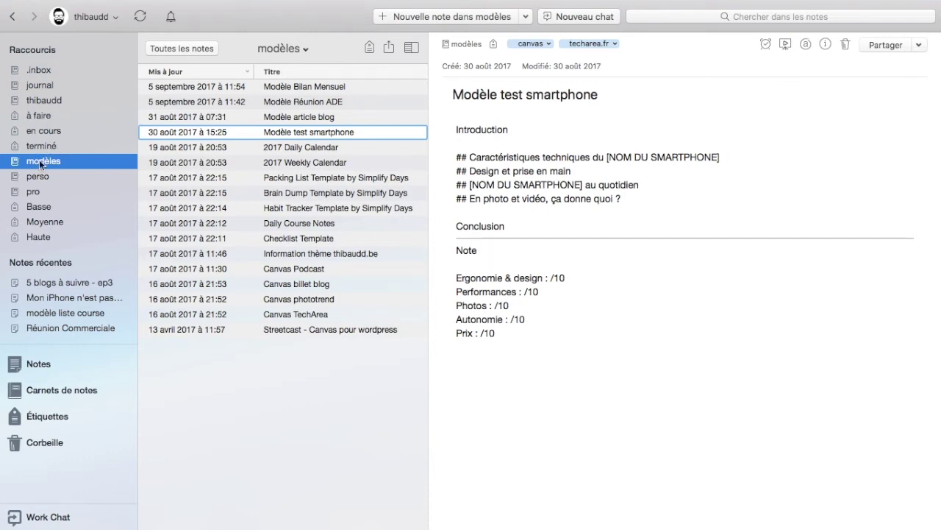
Review the notes tagged à faire, en cours and terminé.
{"action": "left_click", "coordinate": [44, 116]}
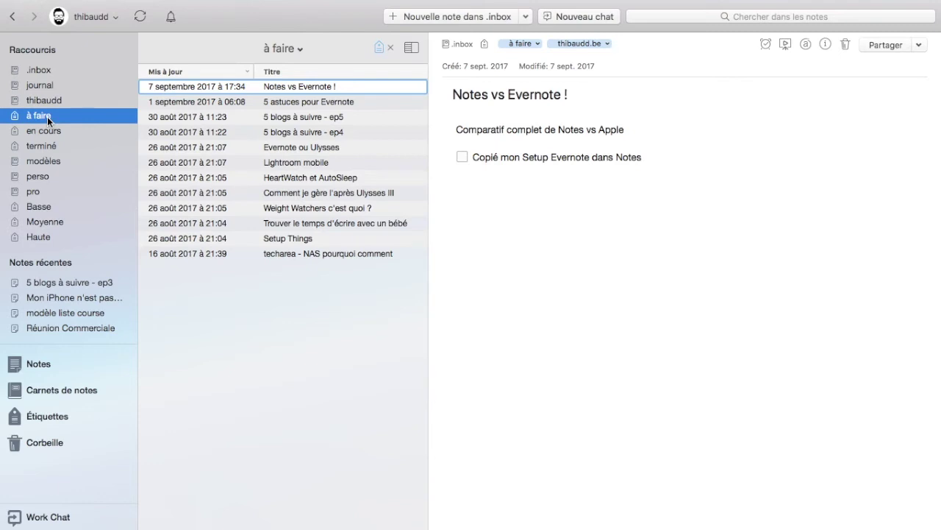
{"action": "left_click", "coordinate": [44, 130]}
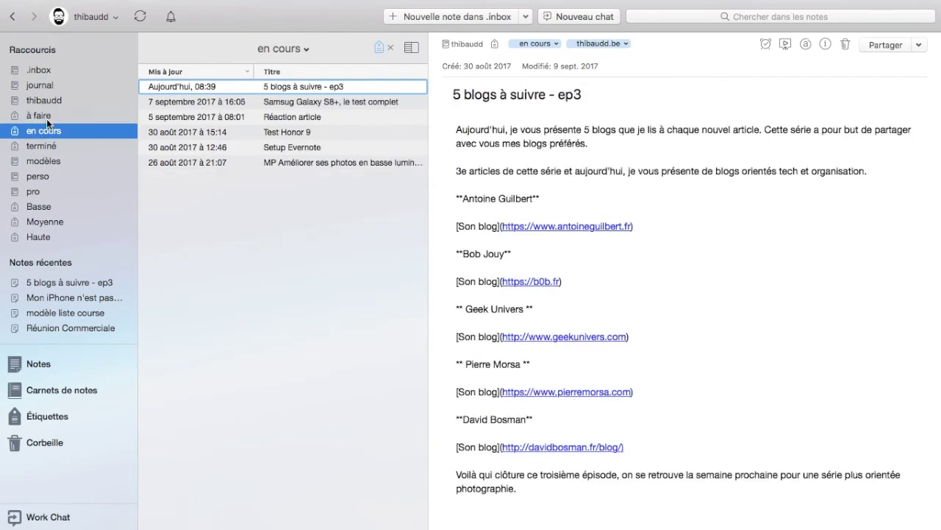
{"action": "left_click", "coordinate": [45, 117]}
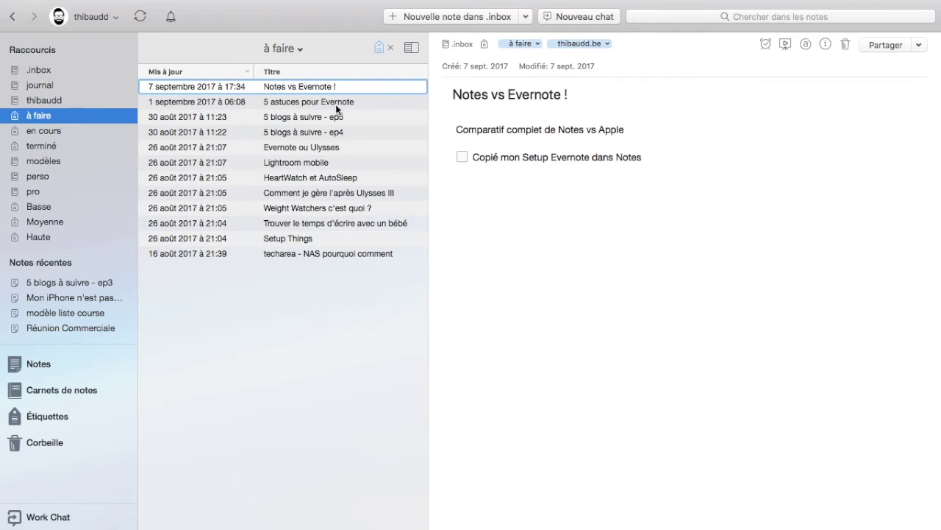
{"action": "left_click", "coordinate": [65, 133]}
{"action": "left_click", "coordinate": [72, 121]}
{"action": "left_click", "coordinate": [65, 130]}
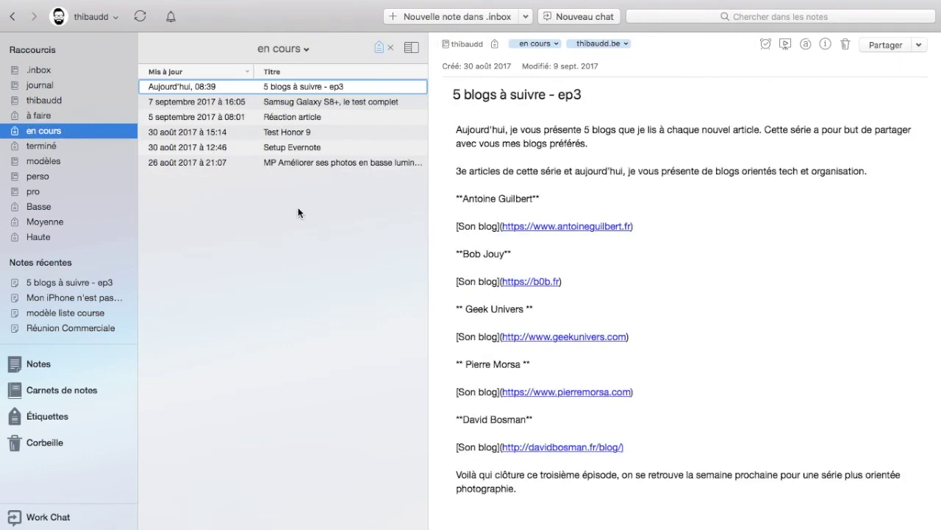
{"action": "left_click", "coordinate": [87, 146]}
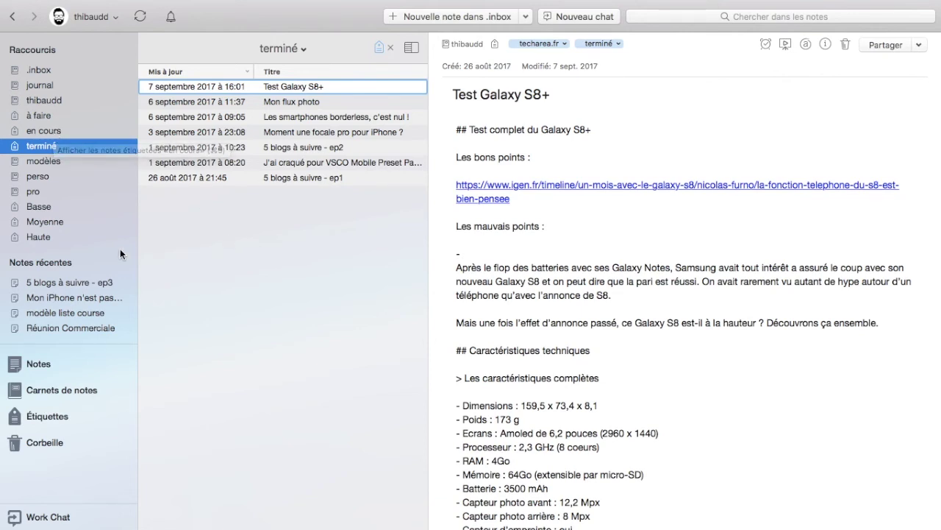
Create a new note in the .inbox notebook with the title iPhone.
{"action": "left_click", "coordinate": [48, 69]}
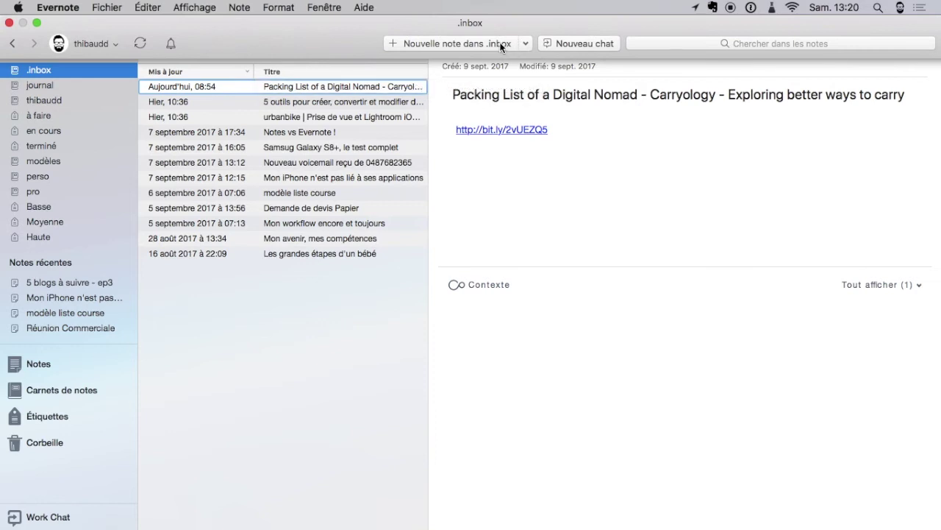
{"action": "left_click", "coordinate": [500, 44]}
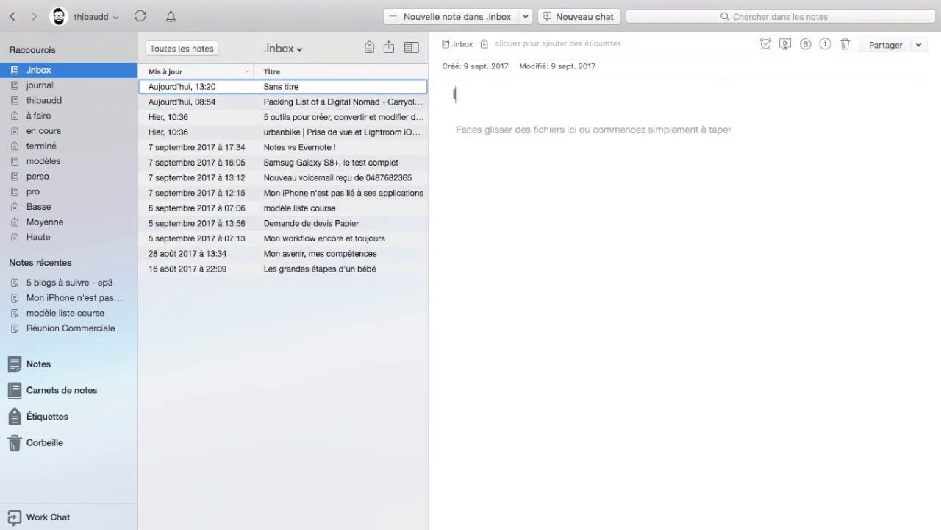
{"action": "type", "text": "iPhone"}
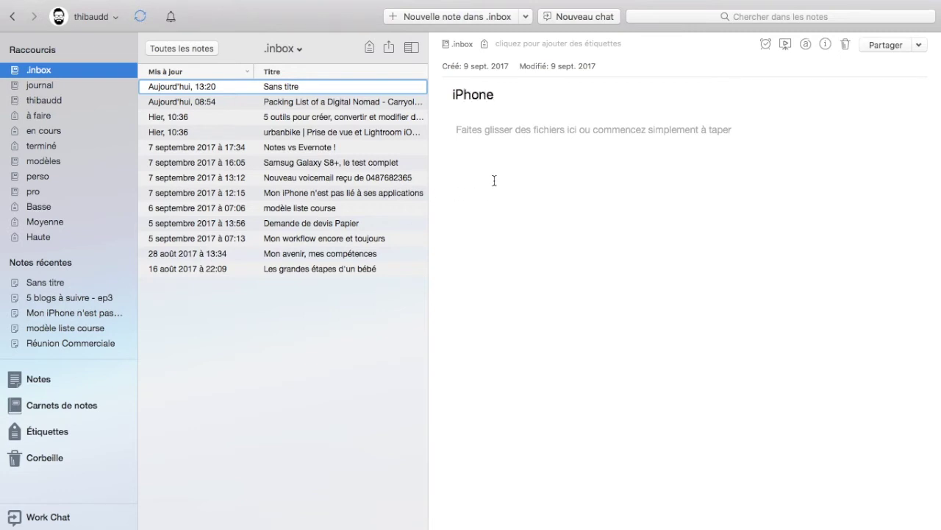
Add the tags idées and à faire to the new iPhone note.
{"action": "left_click", "coordinate": [554, 44]}
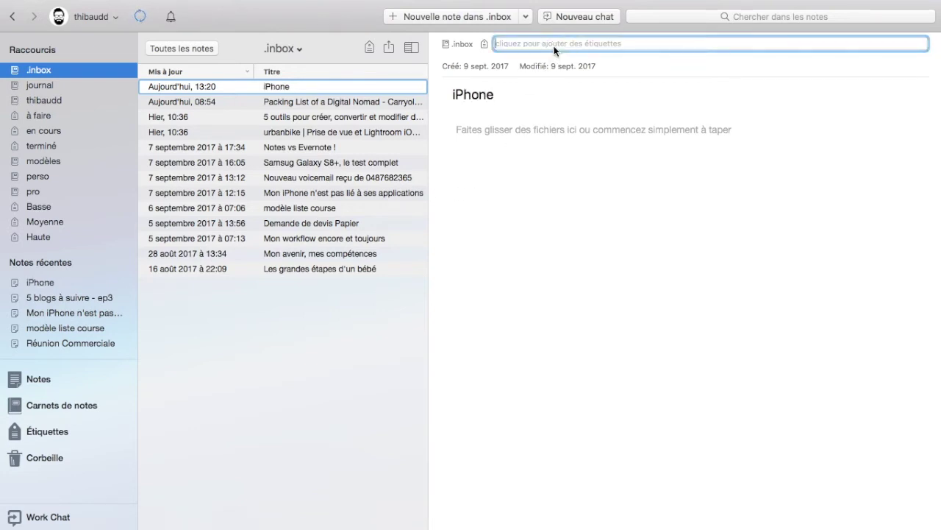
{"action": "type", "text": "idées"}
{"action": "key", "text": "Return"}
{"action": "type", "text": "àà"}
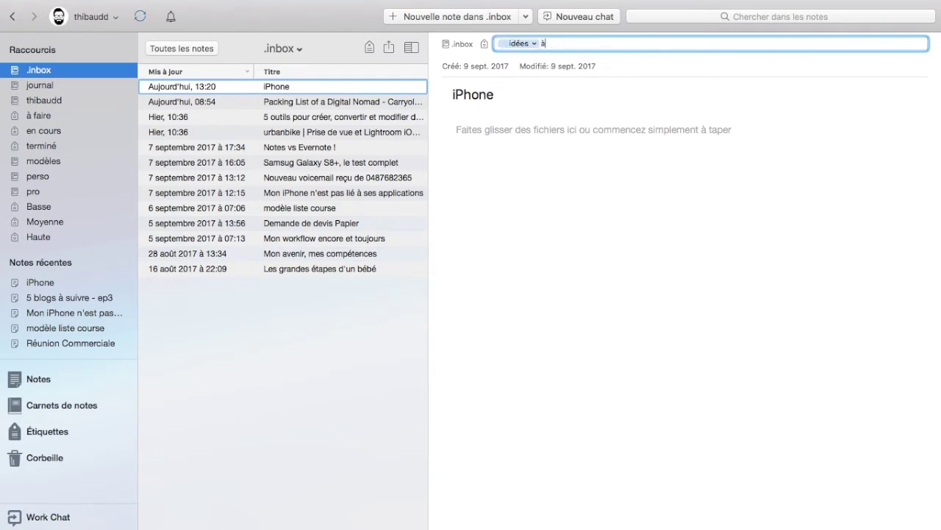
{"action": "key", "text": "BackSpace"}
{"action": "key", "text": "BackSpace"}
{"action": "type", "text": "à faire"}
{"action": "key", "text": "Return"}
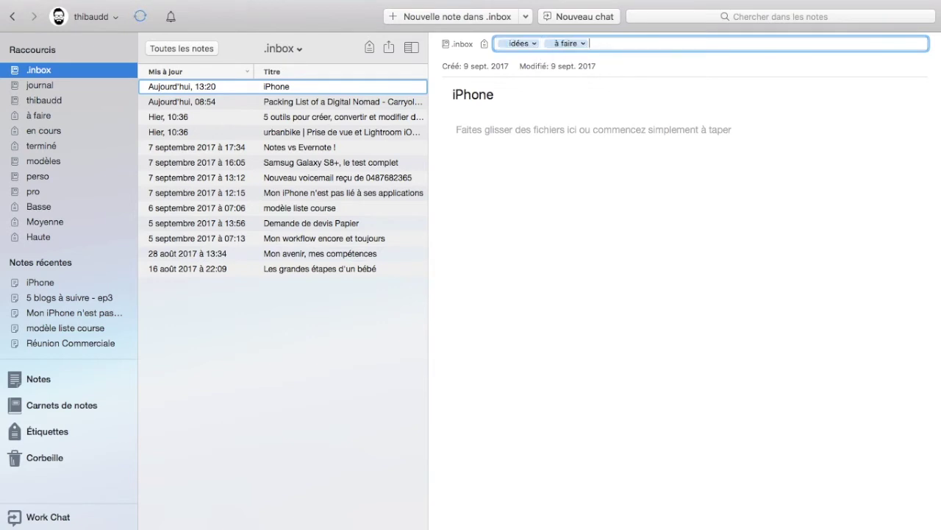
Change the note's title to iPhone 8 and write "Faire article sur l'iPhone 8 ?" in its body.
{"action": "left_click", "coordinate": [579, 134]}
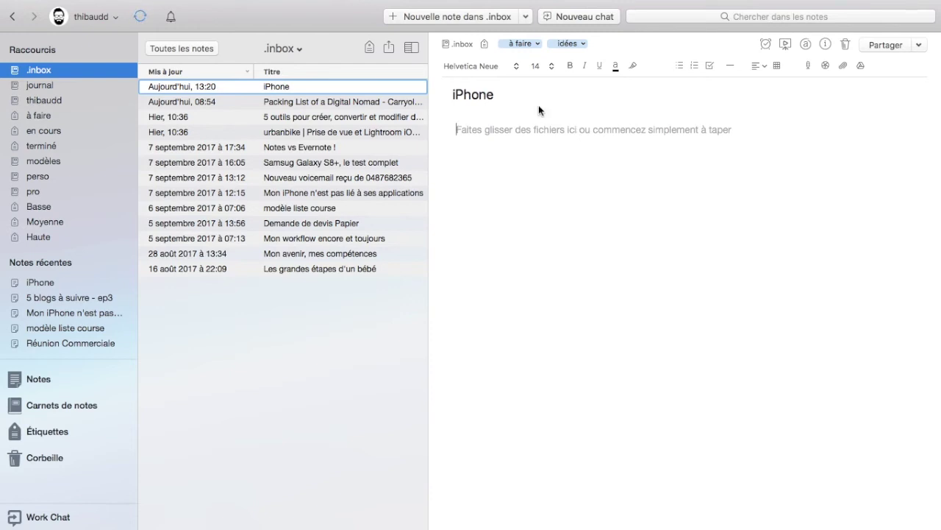
{"action": "left_click", "coordinate": [537, 96]}
{"action": "type", "text": "8"}
{"action": "left_click", "coordinate": [560, 140]}
{"action": "type", "text": "Faire "}
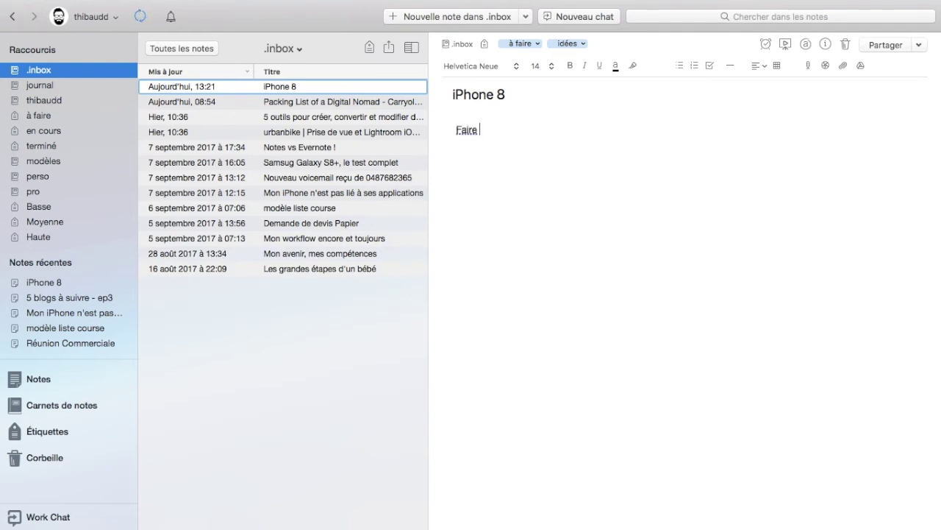
{"action": "type", "text": "article sur l'iPhone 8 ?"}
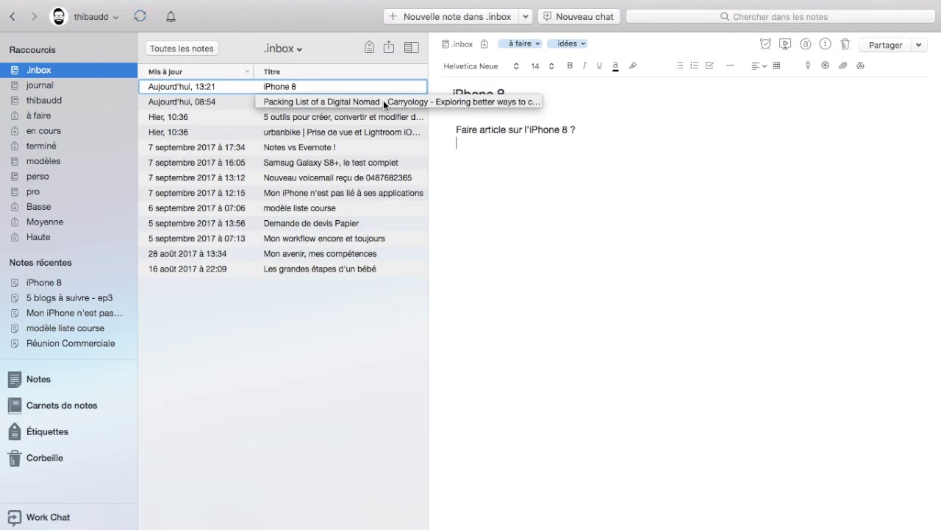
Add the tag podcast to the iPhone 8 note and remove its idées tag.
{"action": "left_click", "coordinate": [605, 46]}
{"action": "left_click", "coordinate": [675, 144]}
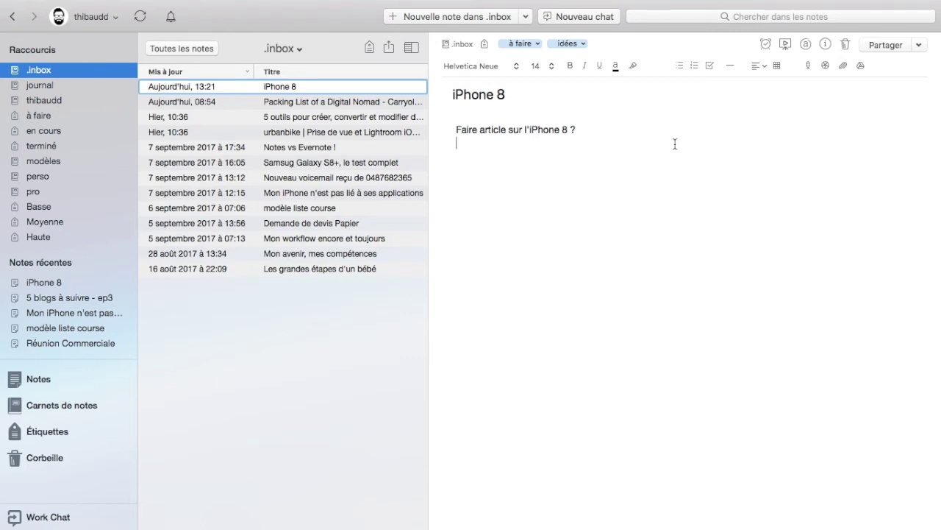
{"action": "left_click", "coordinate": [666, 47]}
{"action": "type", "text": "podcast"}
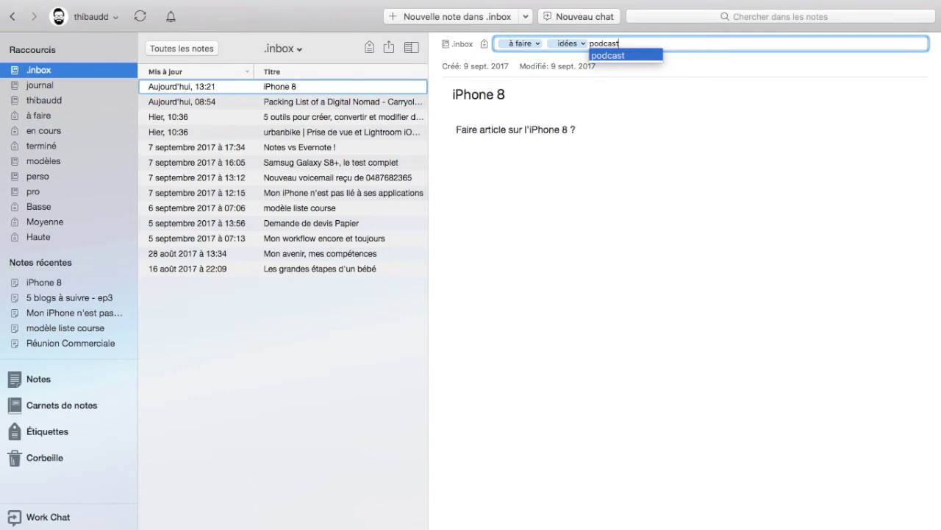
{"action": "key", "text": "Return"}
{"action": "left_click", "coordinate": [582, 45]}
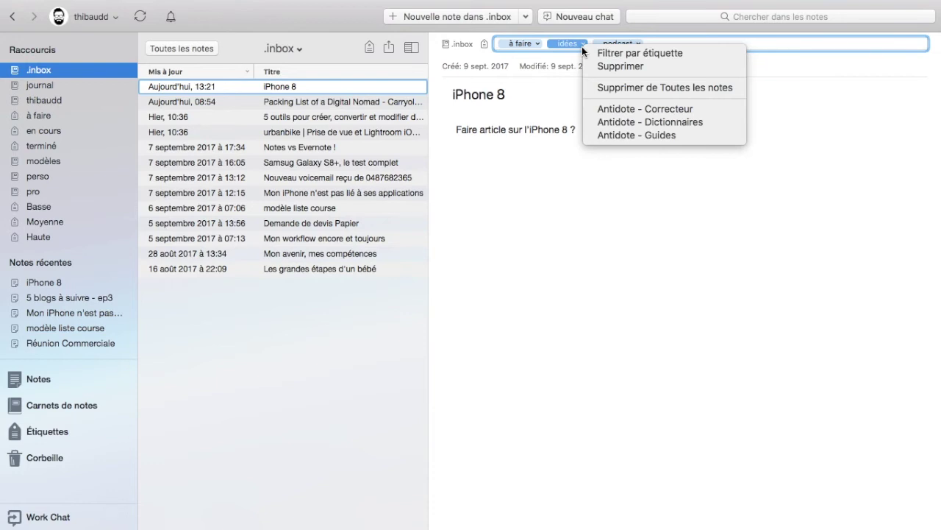
{"action": "left_click", "coordinate": [535, 166]}
{"action": "key", "text": "BackSpace"}
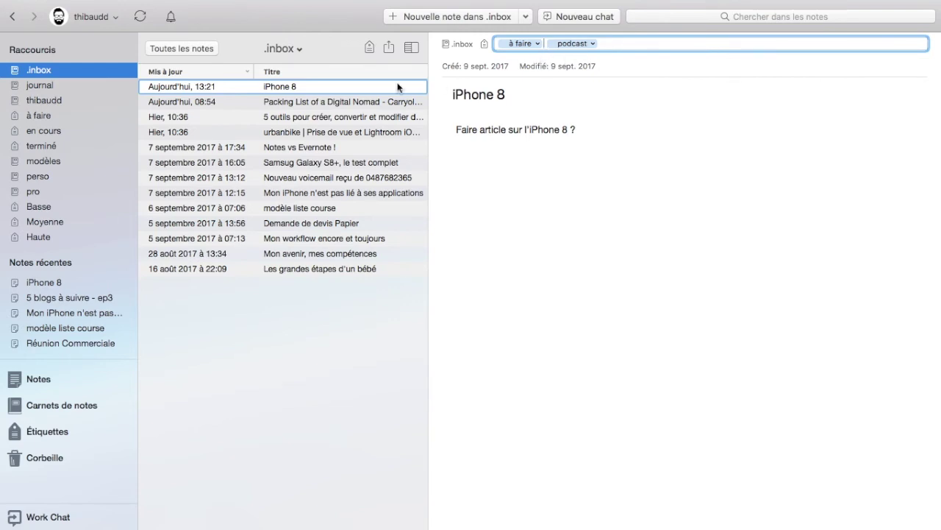
Move the iPhone 8 note from .inbox to the notebook named after the account holder and open that notebook.
{"action": "left_click", "coordinate": [472, 47]}
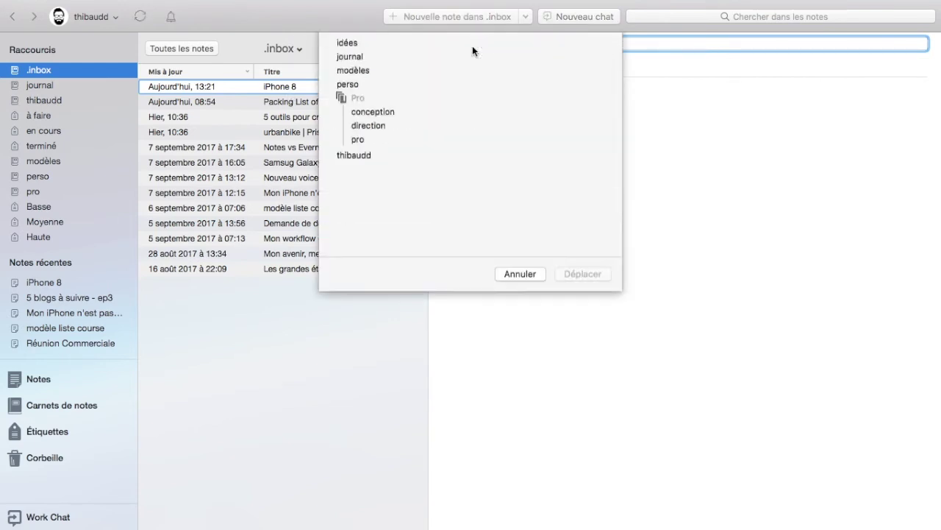
{"action": "left_click", "coordinate": [350, 150]}
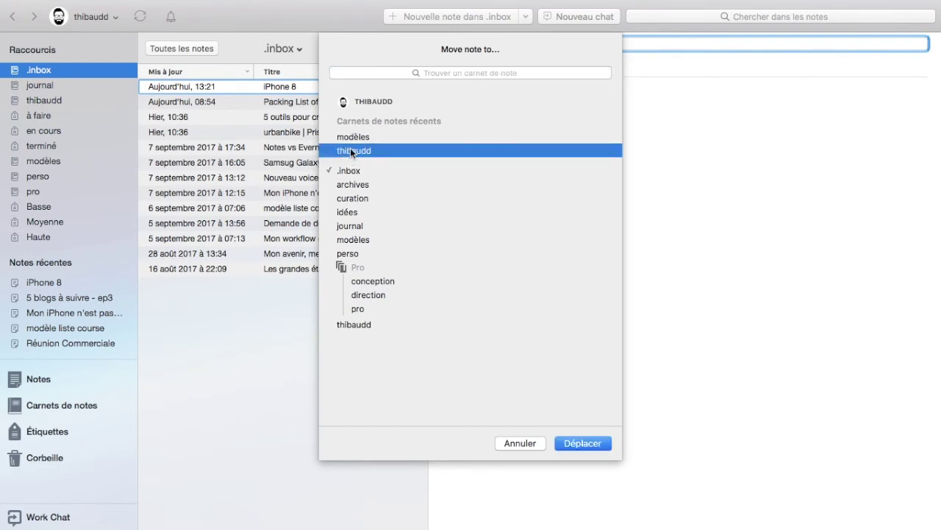
{"action": "left_click", "coordinate": [590, 443]}
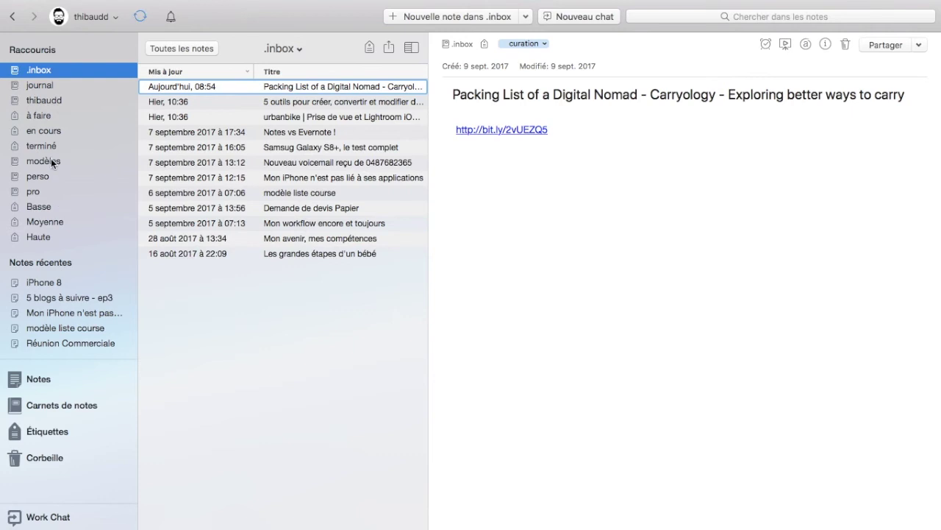
{"action": "left_click", "coordinate": [57, 101]}
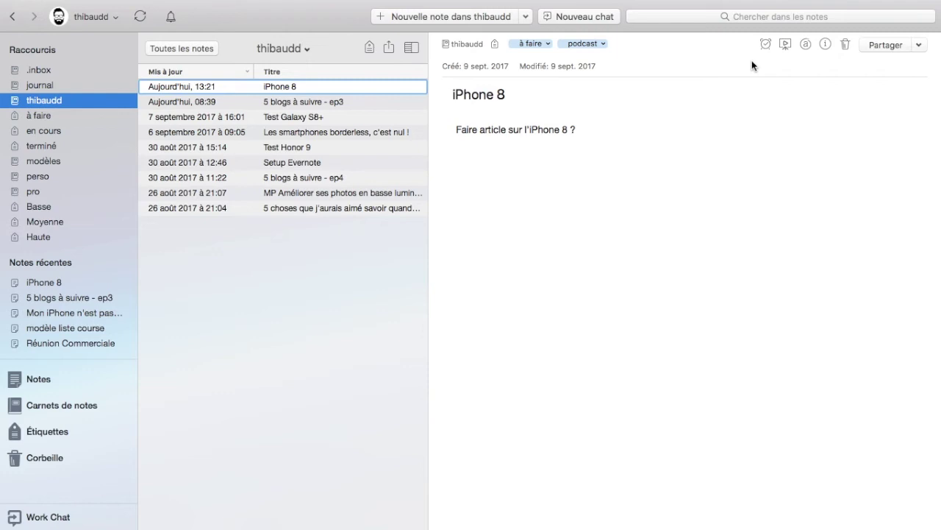
Search all notes for podcast and filter the results by the podcast tag.
{"action": "left_click", "coordinate": [776, 17]}
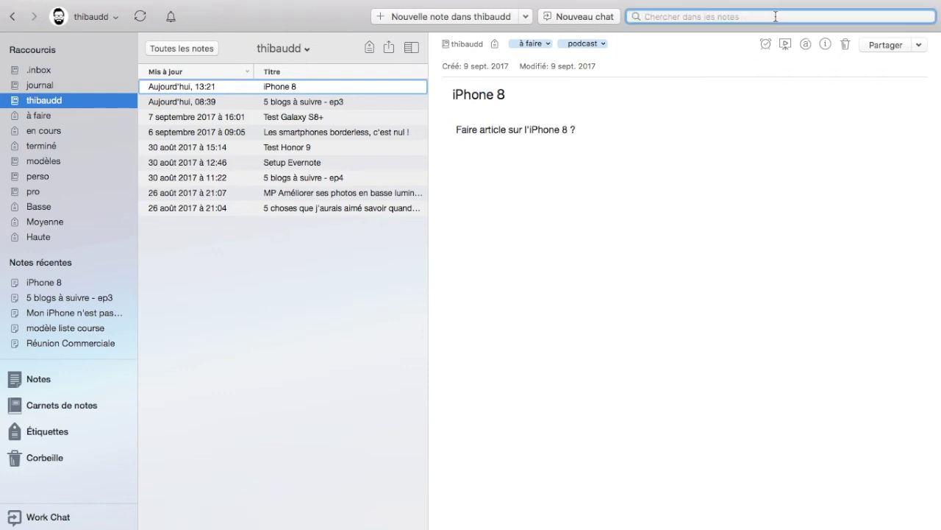
{"action": "type", "text": "podcast"}
{"action": "key", "text": "Return"}
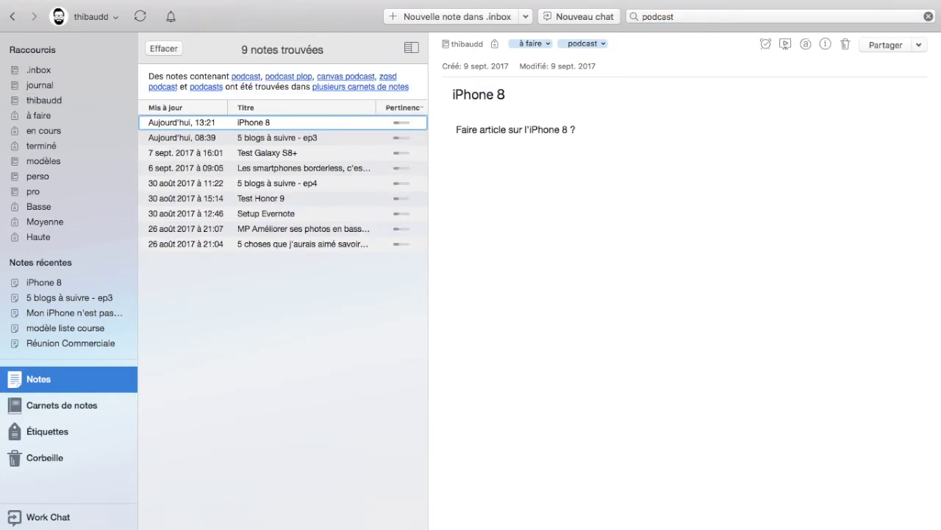
{"action": "left_click", "coordinate": [706, 22]}
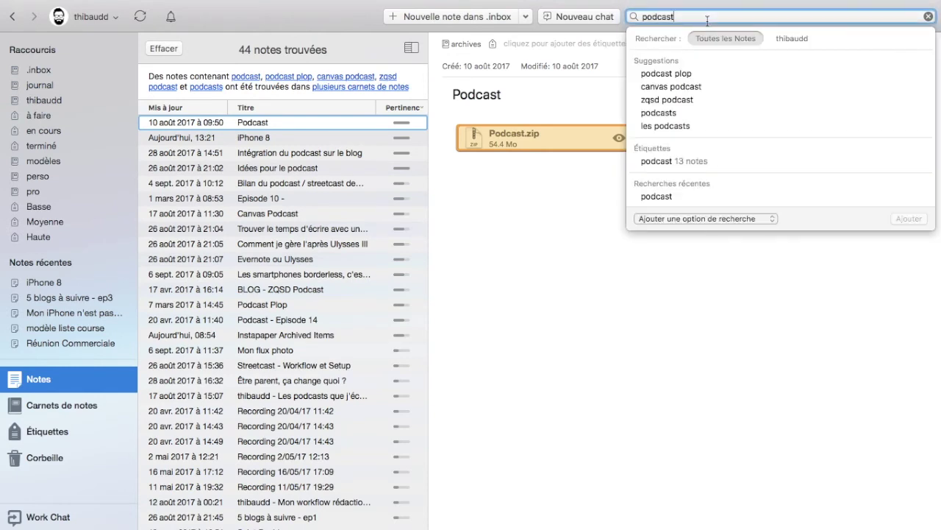
{"action": "left_click", "coordinate": [679, 161]}
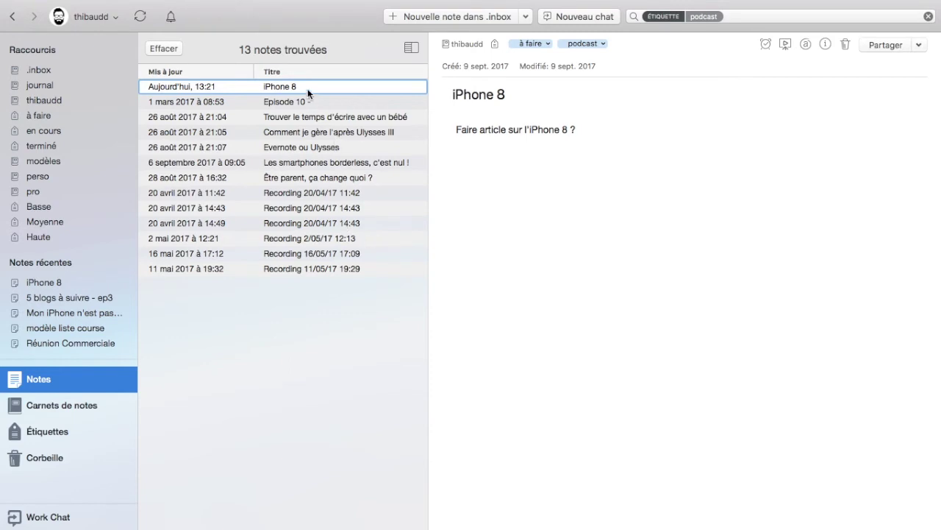
Narrow the podcast tag search to notes matching à faire.
{"action": "left_click", "coordinate": [782, 12]}
{"action": "type", "text": "à faire"}
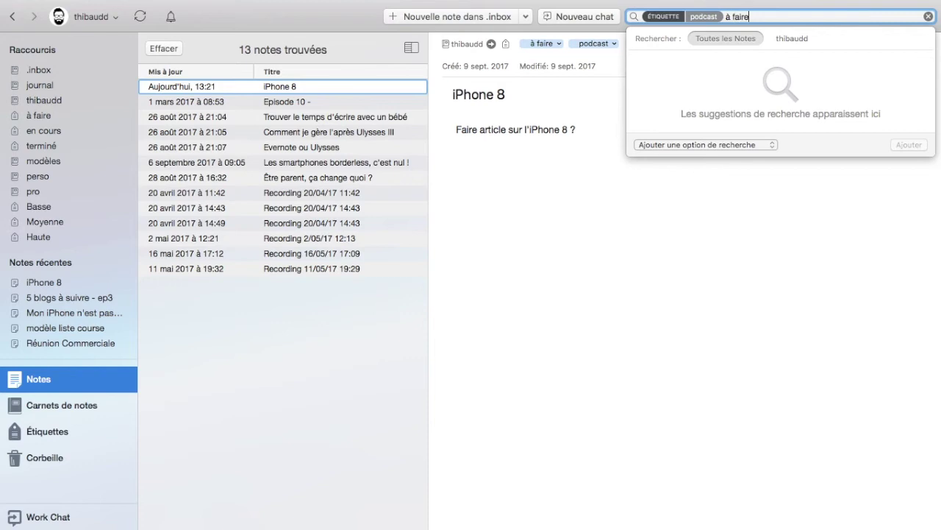
{"action": "left_click", "coordinate": [673, 74]}
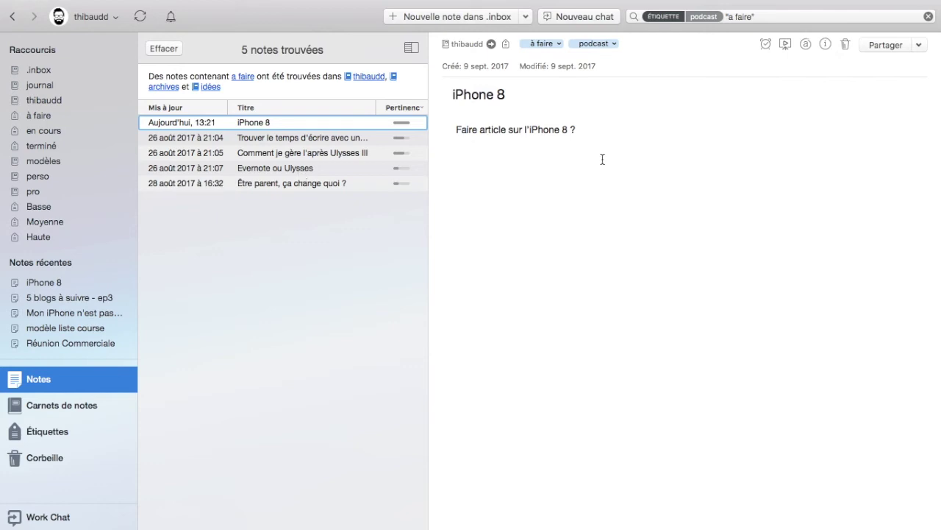
Add the paragraph "Lorem Ipsum" below the first line of the iPhone 8 note, separated by a blank line.
{"action": "left_click", "coordinate": [652, 132]}
{"action": "key", "text": "Return"}
{"action": "key", "text": "Return"}
{"action": "type", "text": "Lr"}
{"action": "key", "text": "BackSpace"}
{"action": "type", "text": "orem Ipsum"}
{"action": "key", "text": "Return"}
{"action": "key", "text": "Return"}
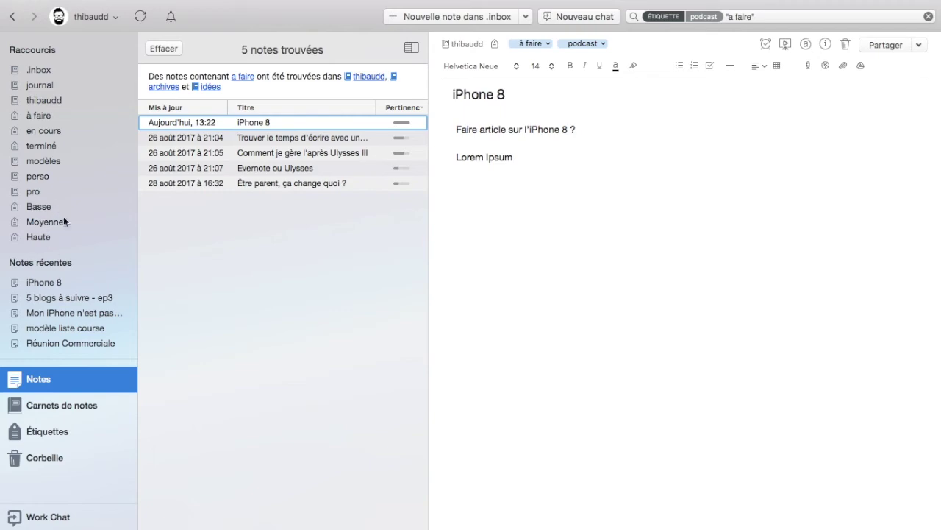
Read through the Réaction article note under the Haute tag and return to the .inbox notebook.
{"action": "left_click", "coordinate": [47, 236]}
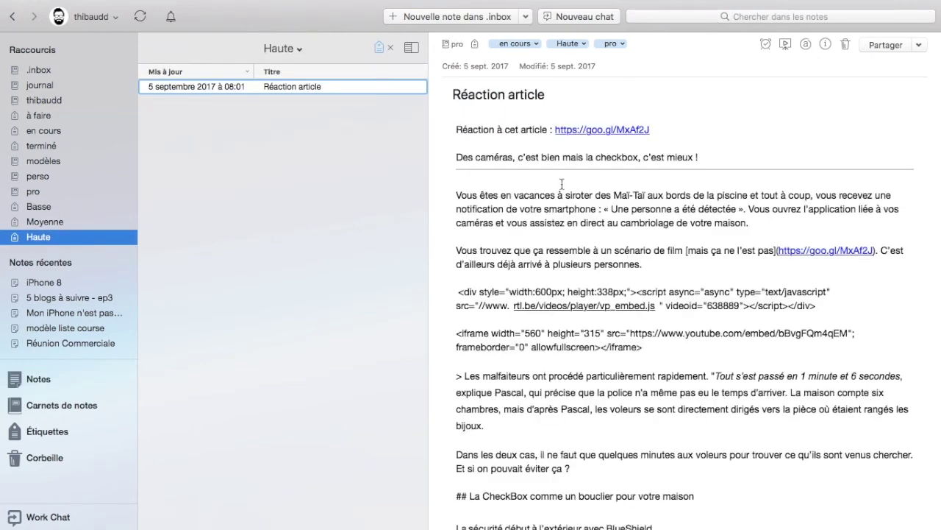
{"action": "scroll", "coordinate": [562, 183], "scroll_direction": "up", "scroll_amount": 1}
{"action": "scroll", "coordinate": [562, 184], "scroll_direction": "down", "scroll_amount": 5}
{"action": "scroll", "coordinate": [562, 184], "scroll_direction": "up", "scroll_amount": 5}
{"action": "left_click", "coordinate": [74, 70]}
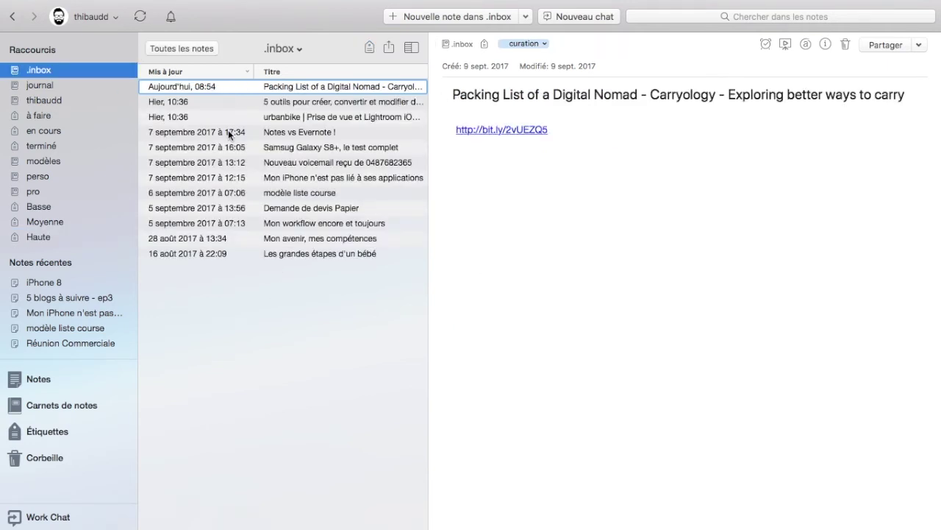
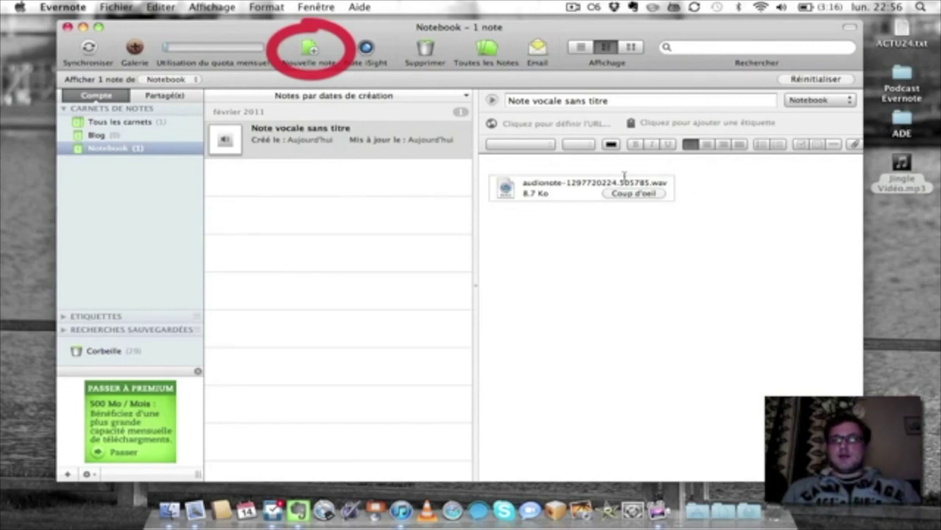
Write "test" above the audio attachment in the Note vocale sans titre note.
{"action": "mouse_move", "coordinate": [624, 175]}
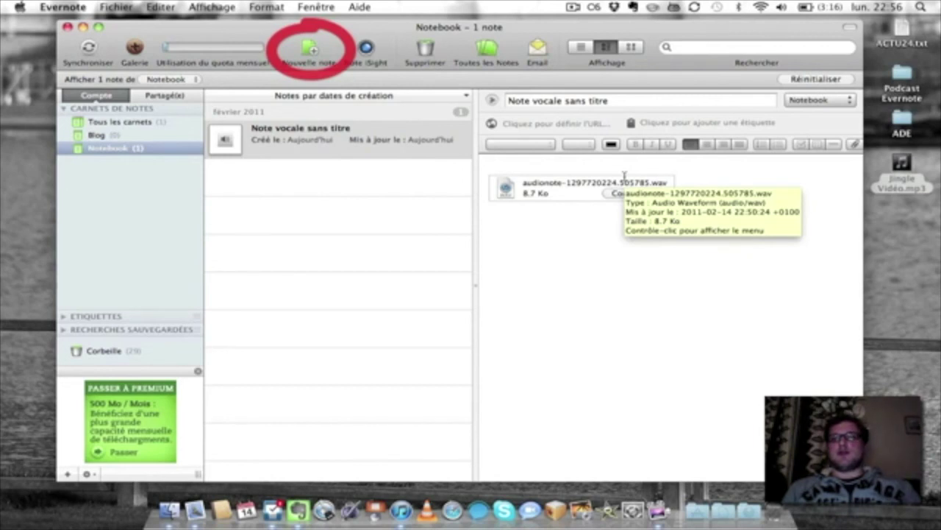
{"action": "left_click", "coordinate": [487, 162]}
{"action": "type", "text": "test"}
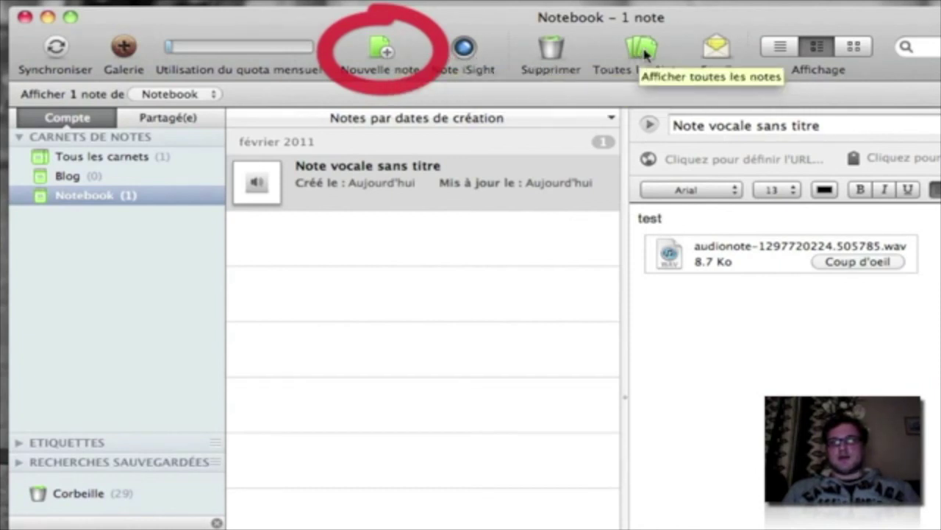
Compare the list, mixed and thumbnail views of the notes, returning to the mixed view.
{"action": "left_click", "coordinate": [784, 55]}
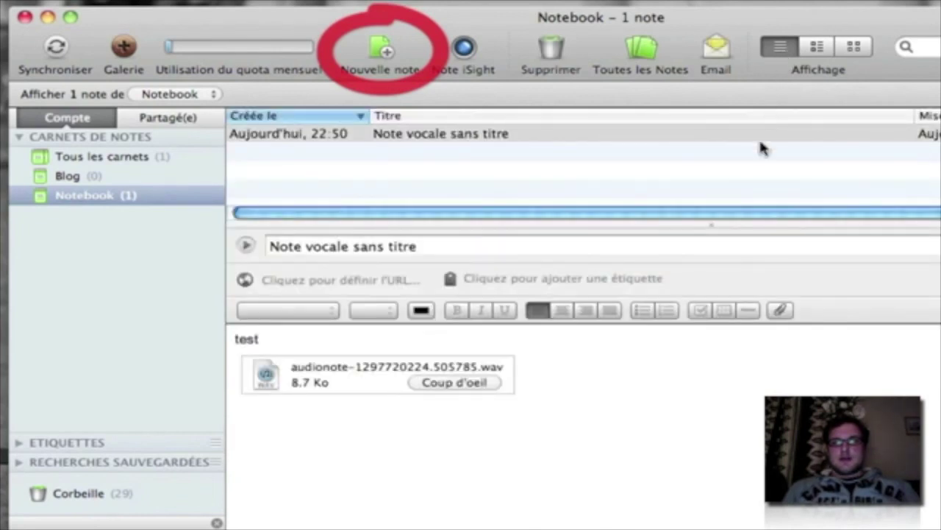
{"action": "left_click", "coordinate": [817, 48]}
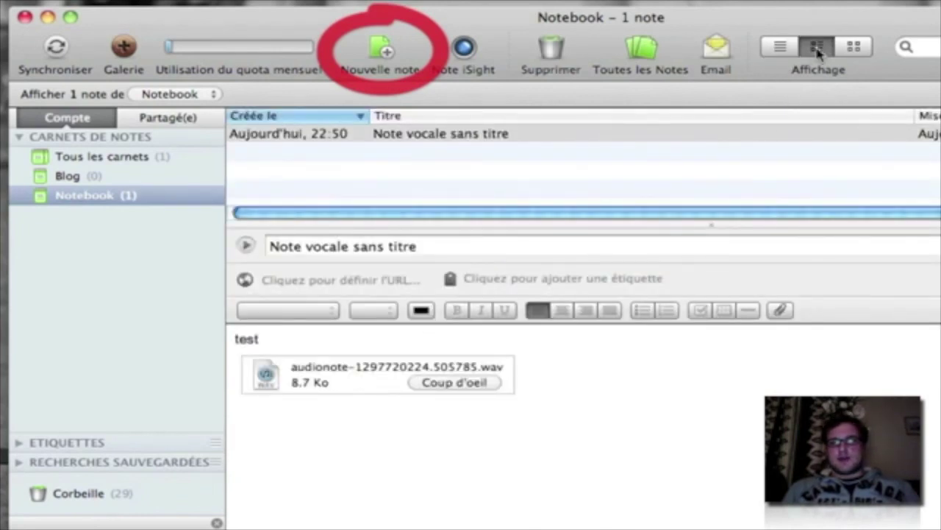
{"action": "left_click", "coordinate": [858, 48]}
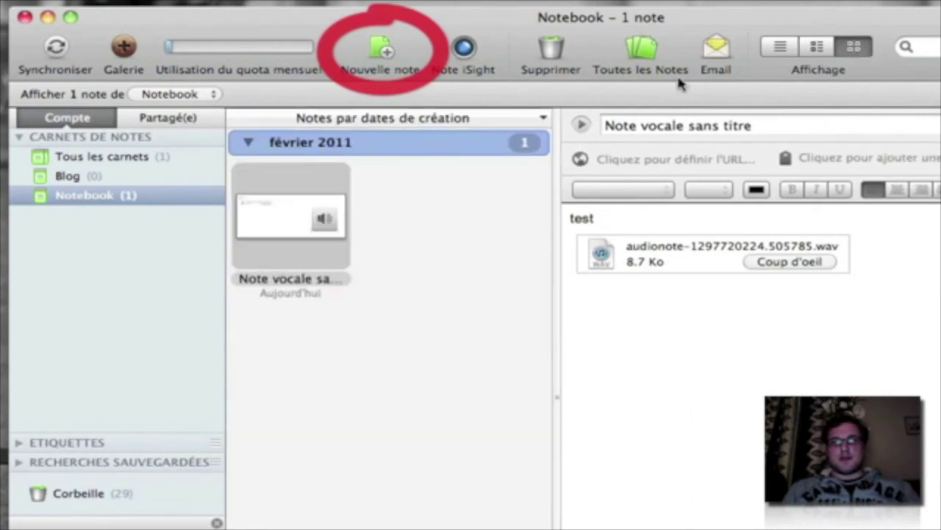
{"action": "left_click", "coordinate": [820, 47]}
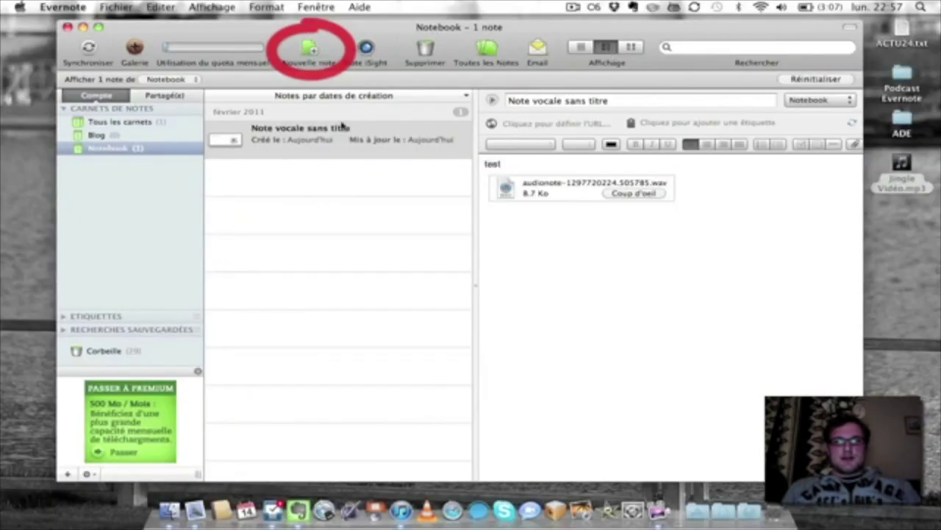
Create a new note titled test evernote and keep it assigned to the Notebook notebook.
{"action": "left_click", "coordinate": [310, 49]}
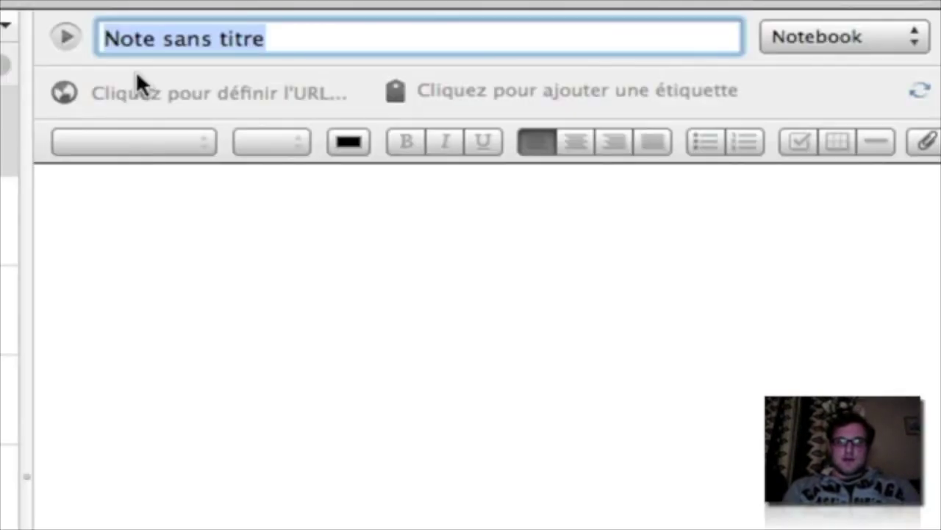
{"action": "type", "text": "test evenor"}
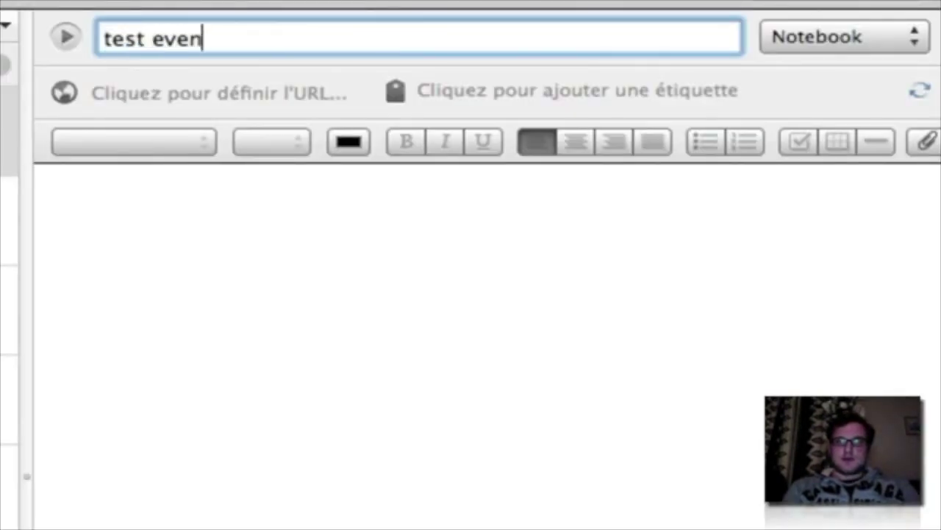
{"action": "key", "text": "BackSpace"}
{"action": "key", "text": "BackSpace"}
{"action": "key", "text": "BackSpace"}
{"action": "type", "text": "rnote"}
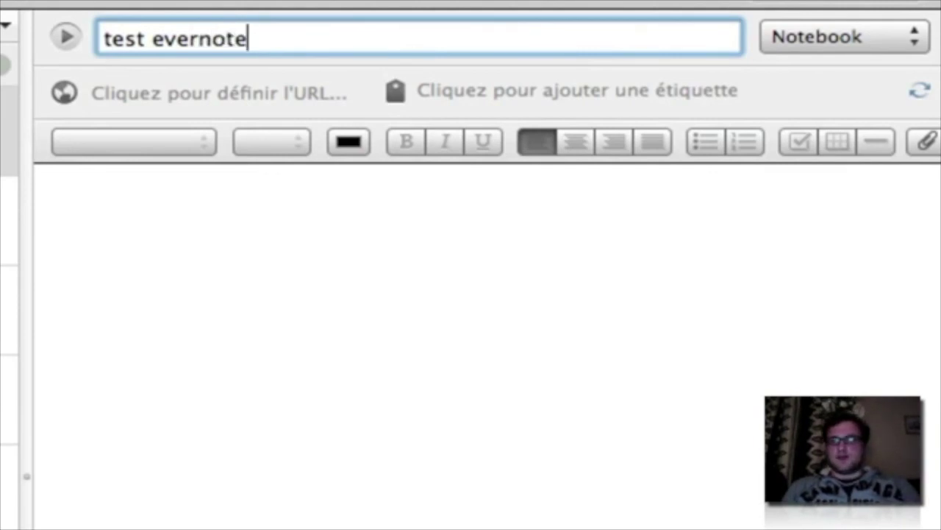
{"action": "left_click", "coordinate": [787, 41]}
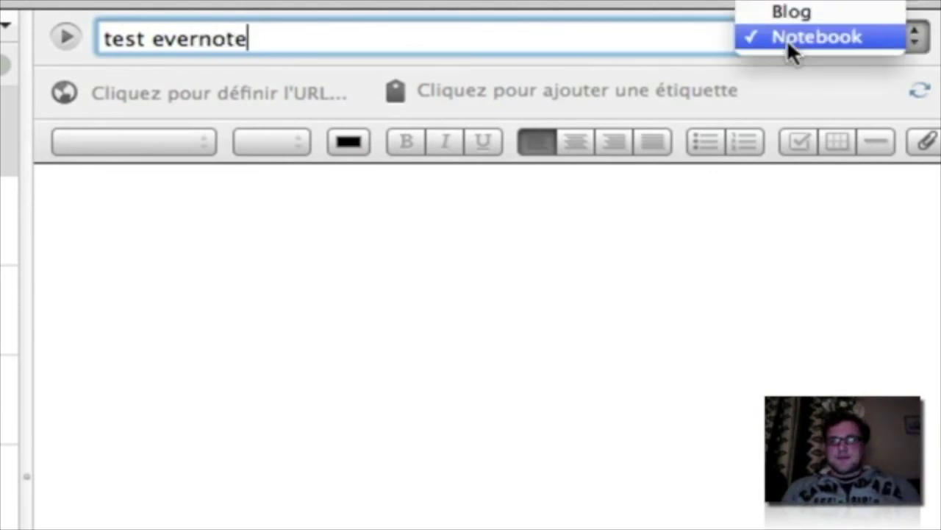
{"action": "left_click", "coordinate": [787, 36]}
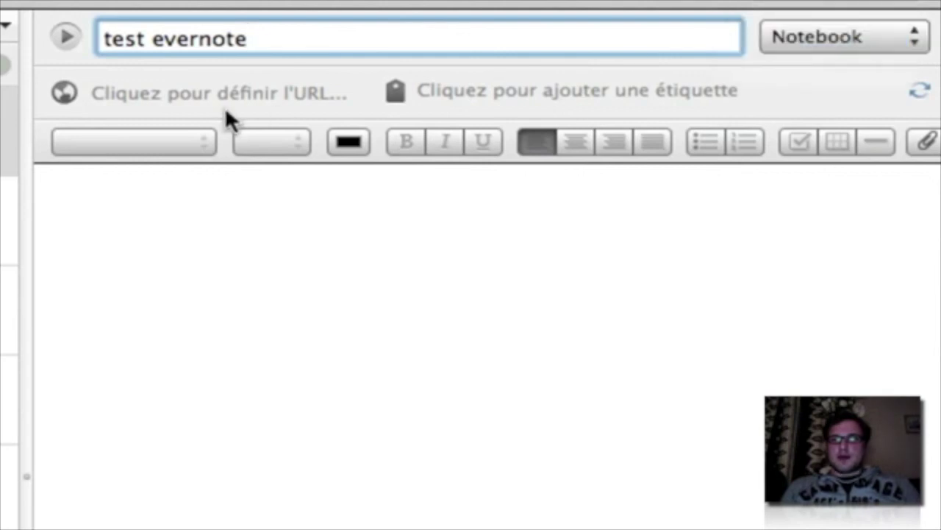
Tag the test evernote note with the existing Test tag.
{"action": "left_click", "coordinate": [438, 104]}
{"action": "type", "text": "Test"}
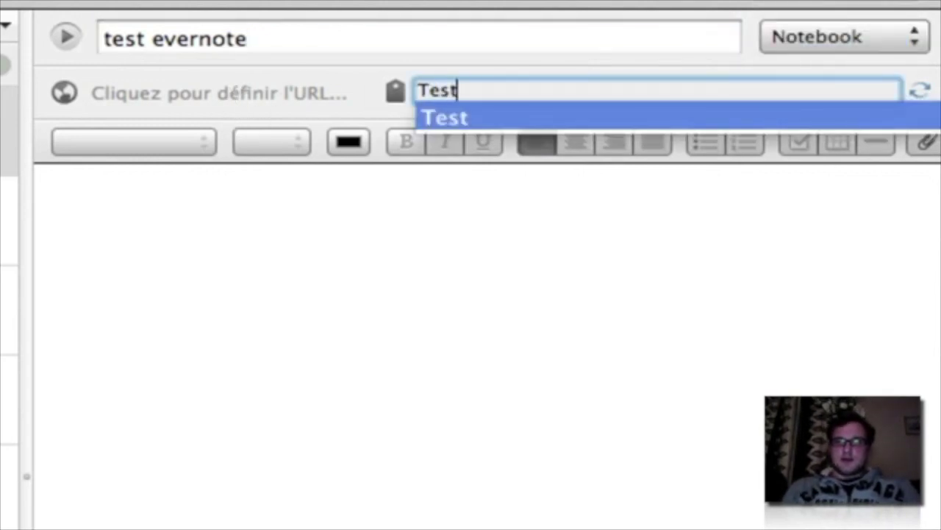
{"action": "key", "text": "Return"}
Write "Test des notes sur Evernote" in the body of the test evernote note and select that text.
{"action": "left_click", "coordinate": [231, 179]}
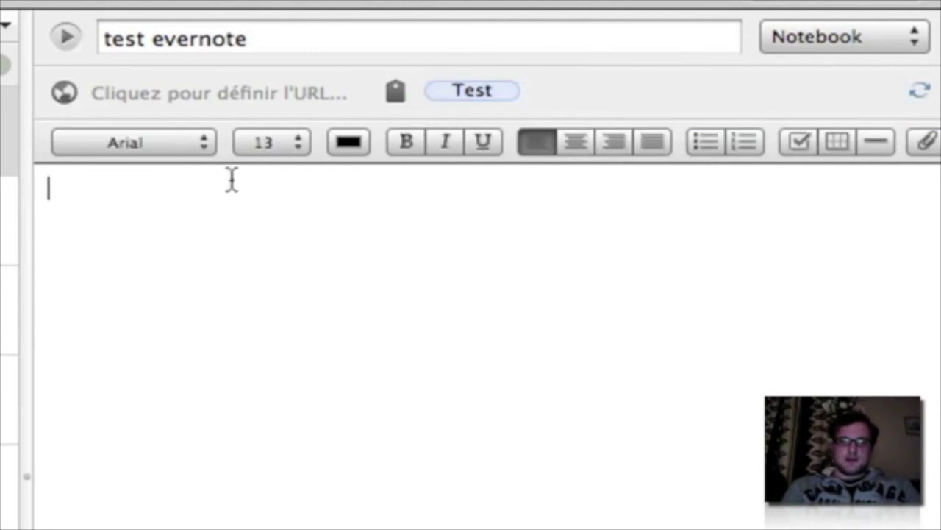
{"action": "type", "text": "TEst"}
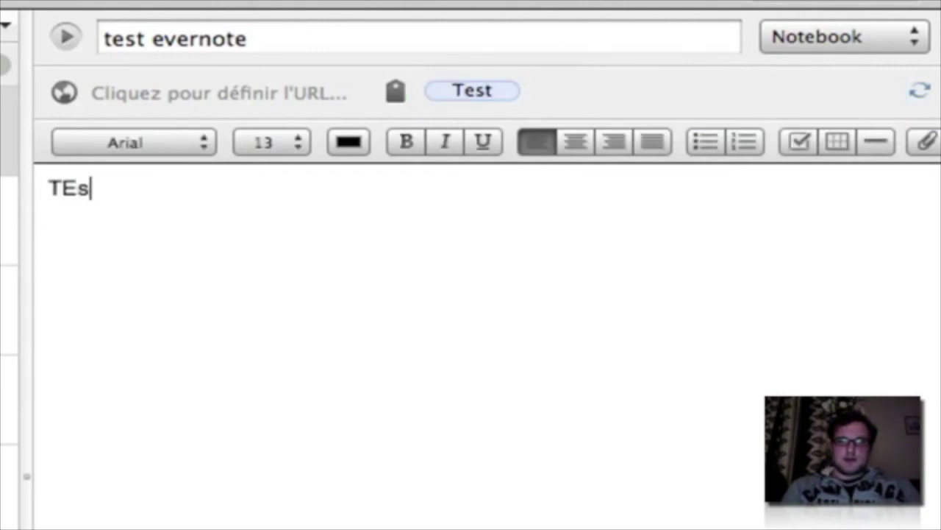
{"action": "key", "text": "BackSpace"}
{"action": "key", "text": "BackSpace"}
{"action": "key", "text": "BackSpace"}
{"action": "key", "text": "BackSpace"}
{"action": "type", "text": "est de"}
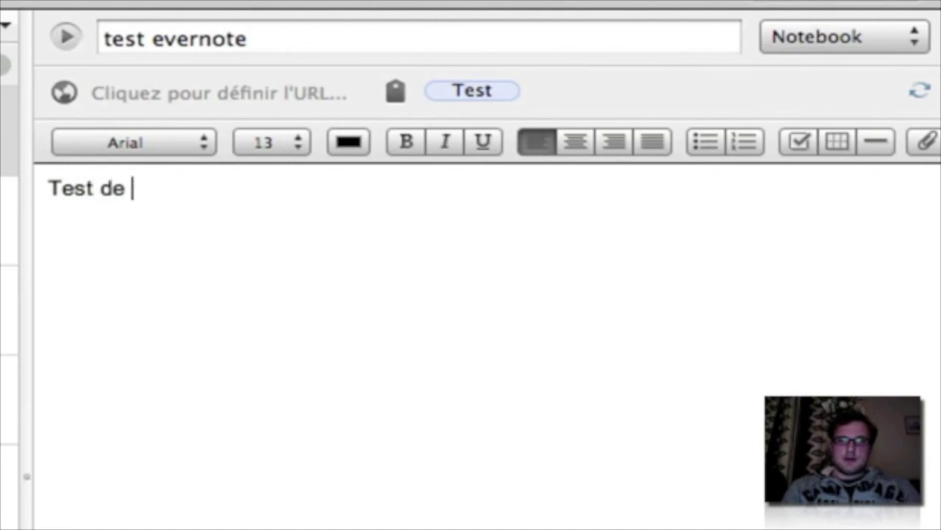
{"action": "key", "text": "BackSpace"}
{"action": "type", "text": "s nt"}
{"action": "key", "text": "BackSpace"}
{"action": "type", "text": "ot"}
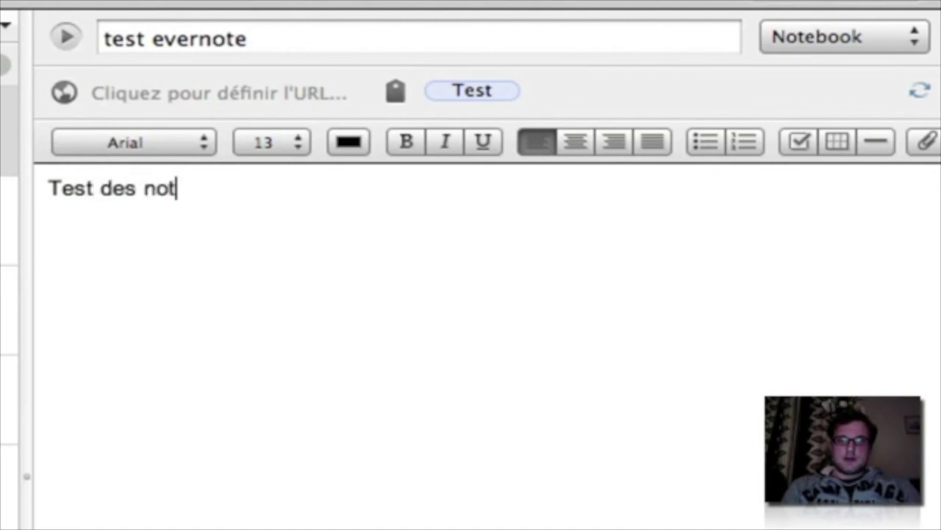
{"action": "type", "text": "es sur Eve"}
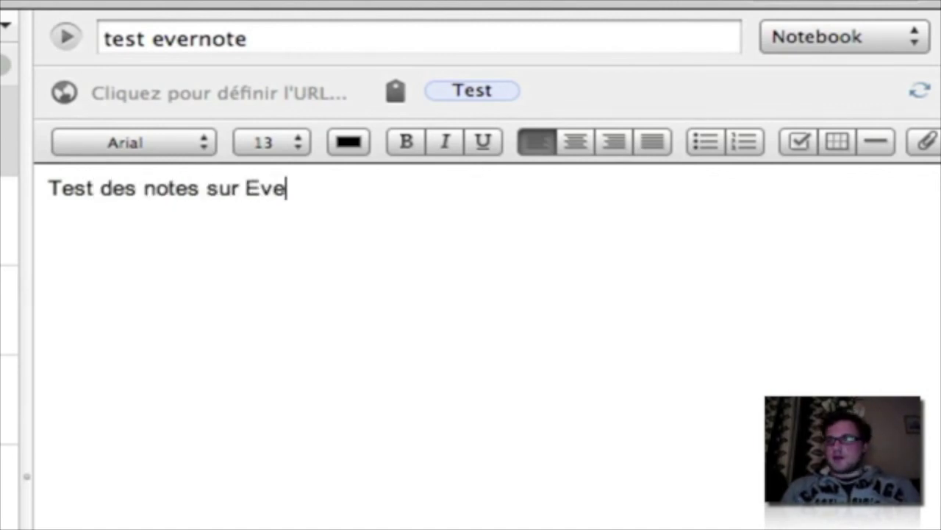
{"action": "type", "text": "rnote"}
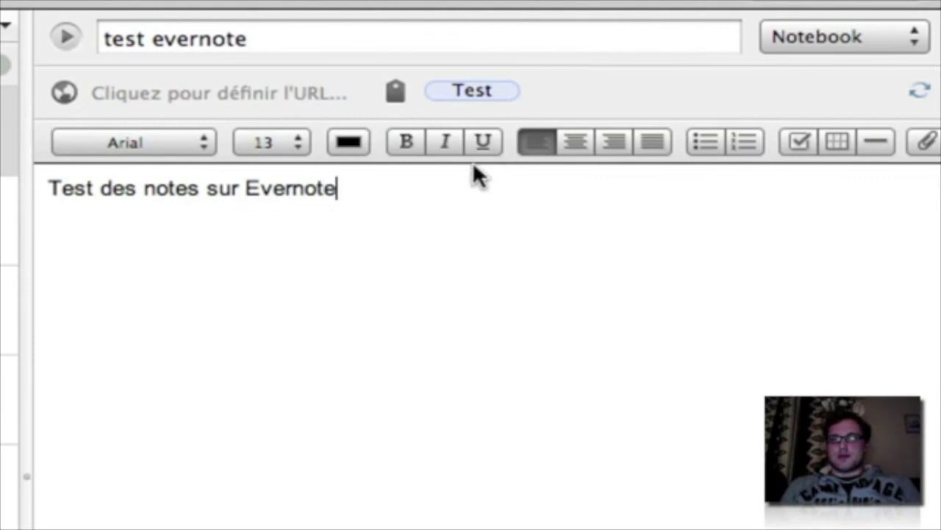
{"action": "left_click_drag", "start_coordinate": [400, 199], "coordinate": [137, 120]}
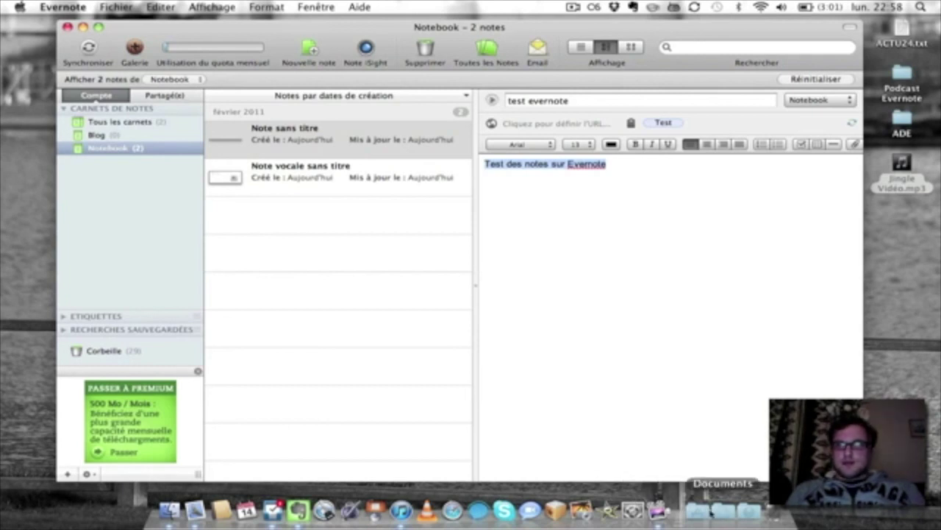
Search the Mac with Spotlight for "fond" and open the Fond d'écran iPhone folder in Finder.
{"action": "left_click", "coordinate": [922, 9]}
{"action": "type", "text": "find"}
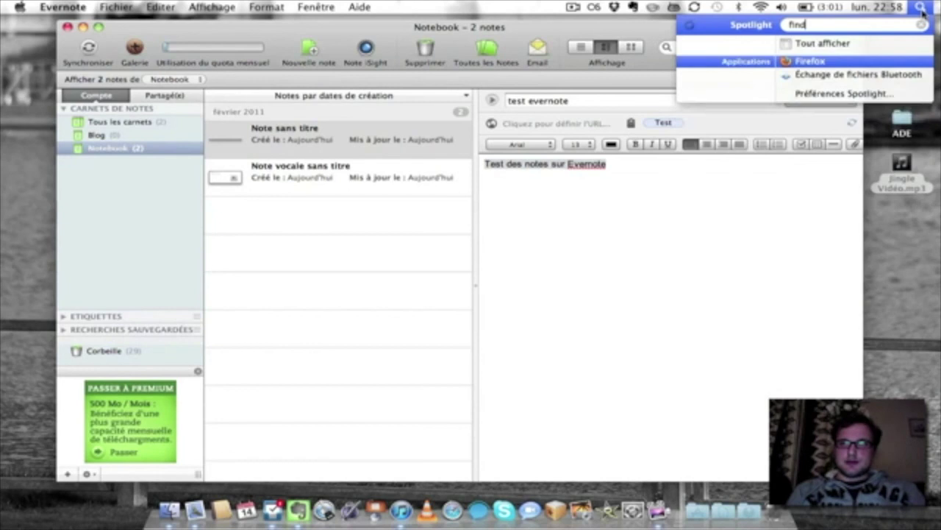
{"action": "type", "text": "ond"}
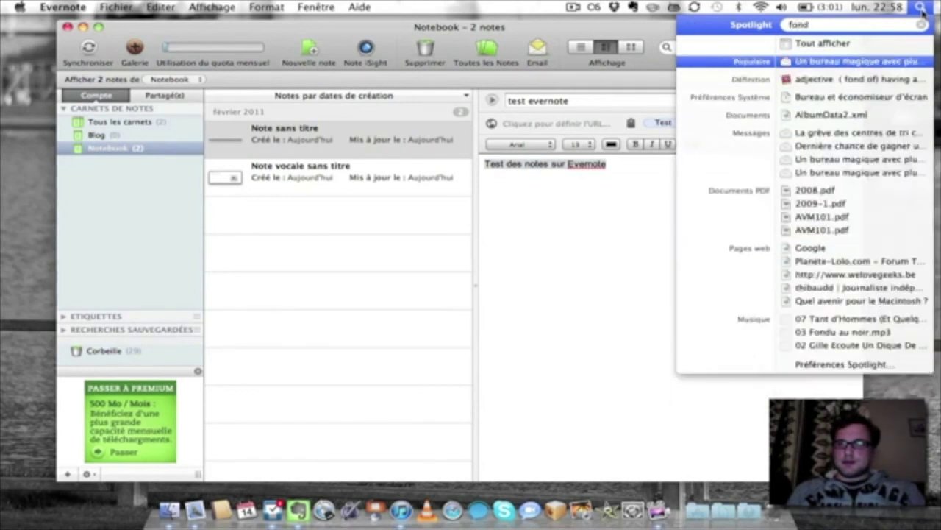
{"action": "key", "text": "Down"}
{"action": "key", "text": "Down"}
{"action": "key", "text": "Down"}
{"action": "key", "text": "Down"}
{"action": "key", "text": "Down"}
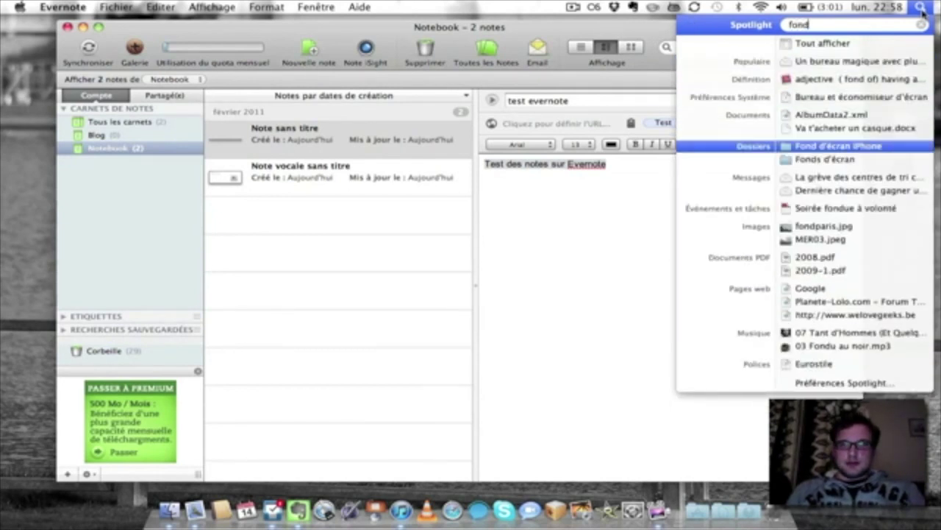
{"action": "key", "text": "Return"}
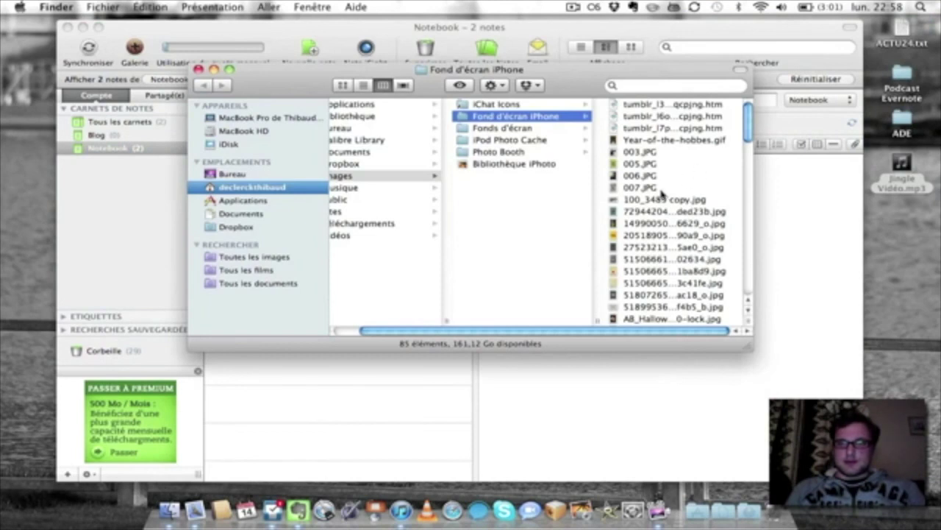
Insert the chimpanzee picture from the Fond d'écran iPhone folder into the Evernote note, close the folder, and permanently dismiss the text-recognition notice.
{"action": "left_click_drag", "start_coordinate": [638, 163], "coordinate": [794, 382]}
{"action": "left_click", "coordinate": [198, 69]}
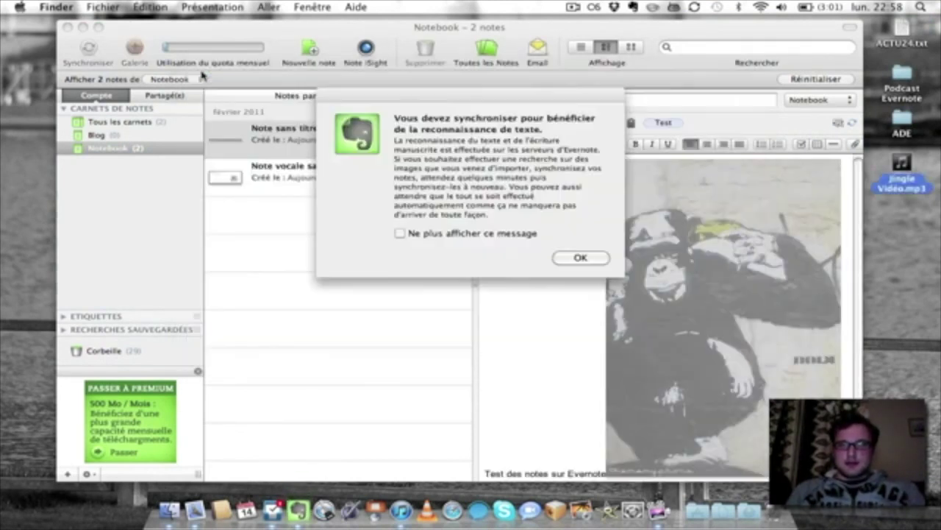
{"action": "left_click", "coordinate": [497, 234]}
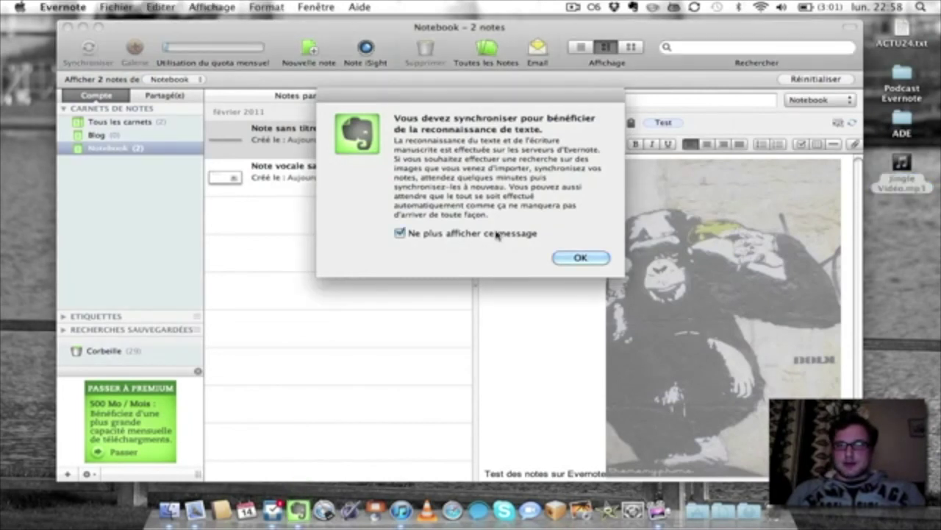
{"action": "left_click", "coordinate": [581, 257]}
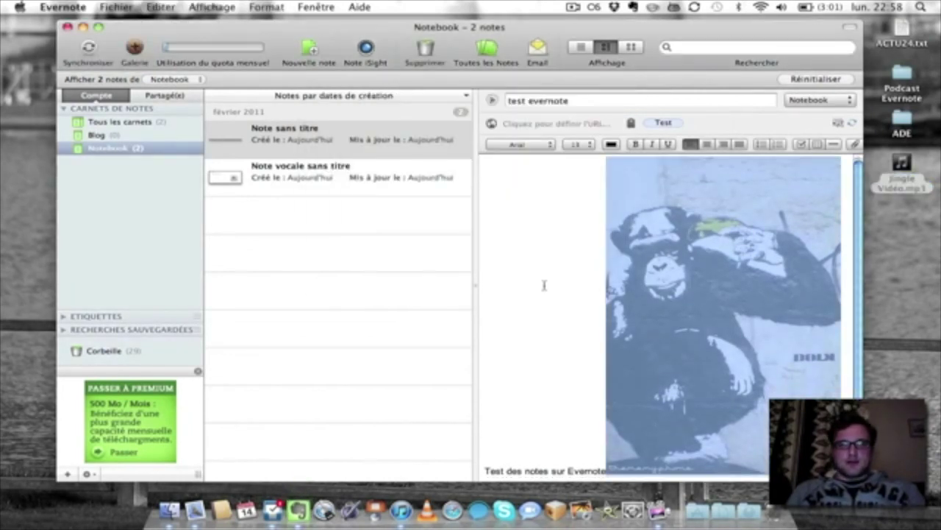
Preview the audio attachment of the Note vocale sans titre note and close the preview.
{"action": "left_click", "coordinate": [335, 182]}
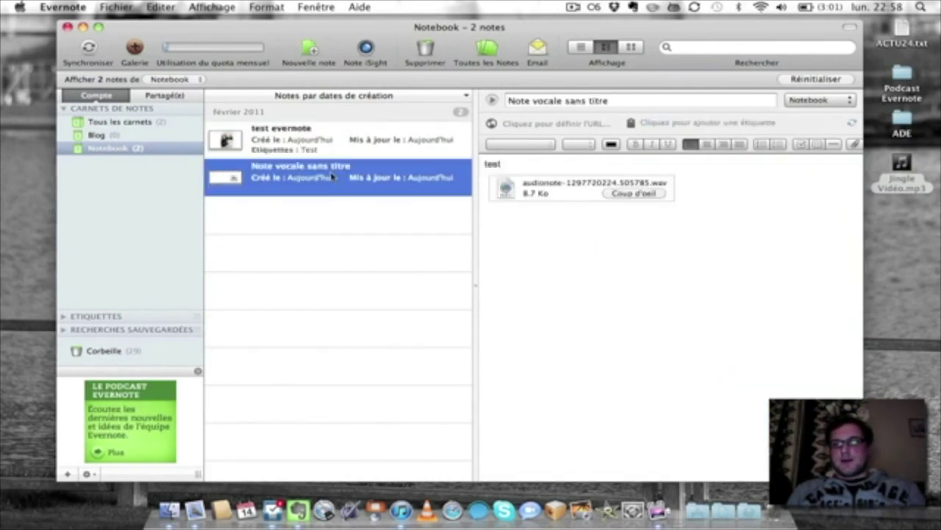
{"action": "left_click", "coordinate": [629, 193]}
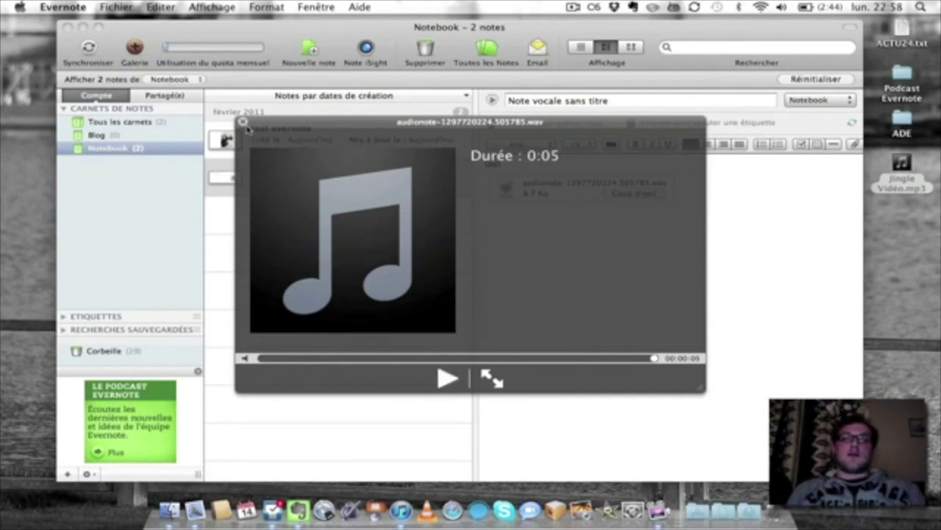
{"action": "left_click", "coordinate": [242, 121]}
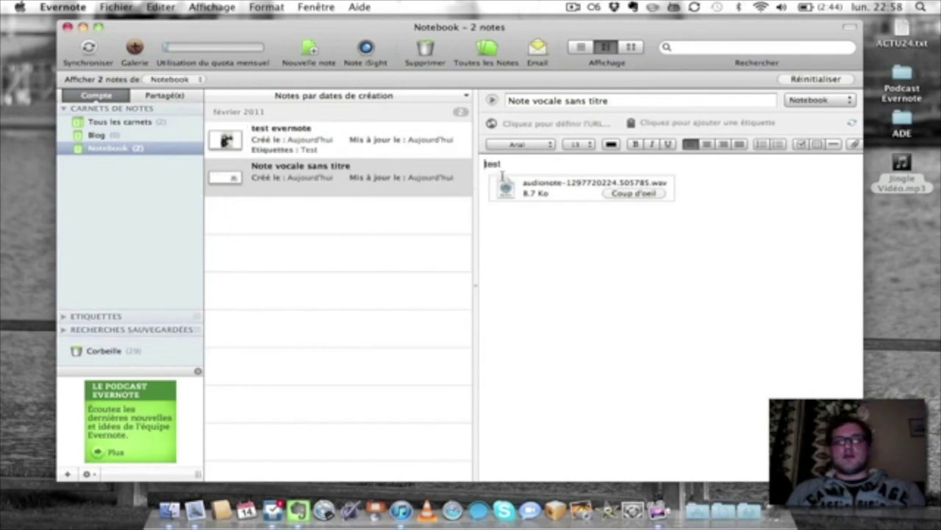